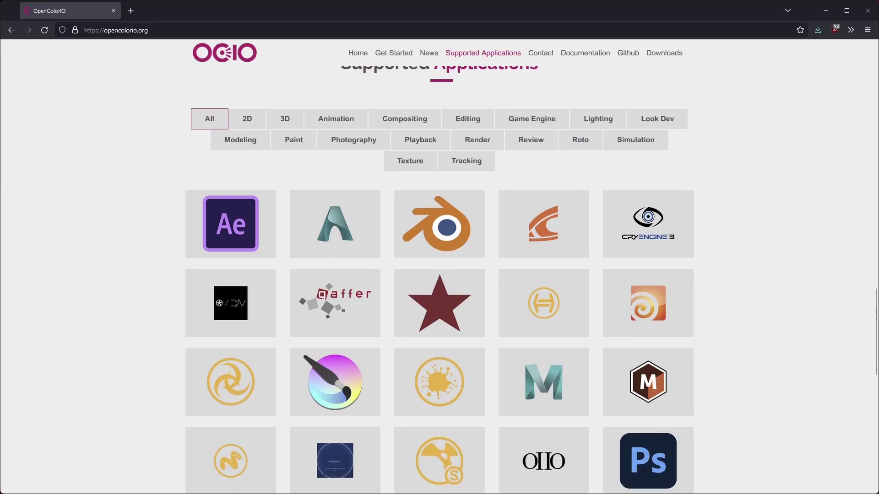
pyautogui.scroll(-1, 440, 279)
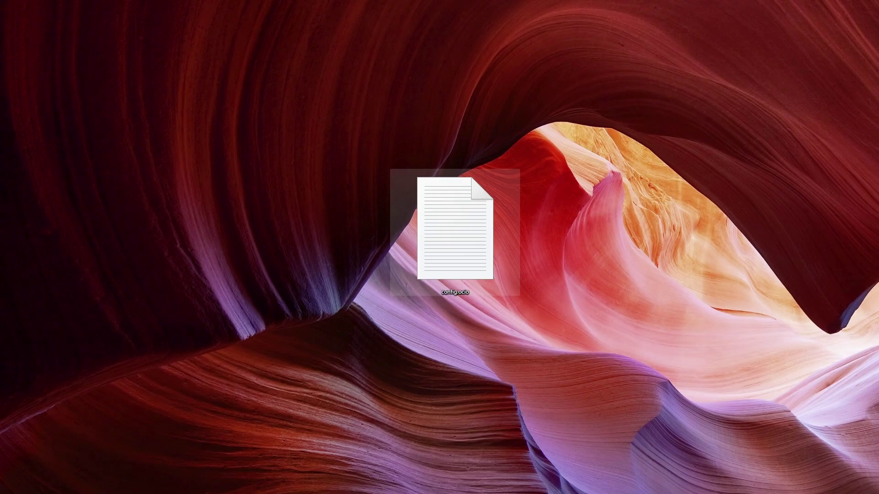
pyautogui.press('Return')
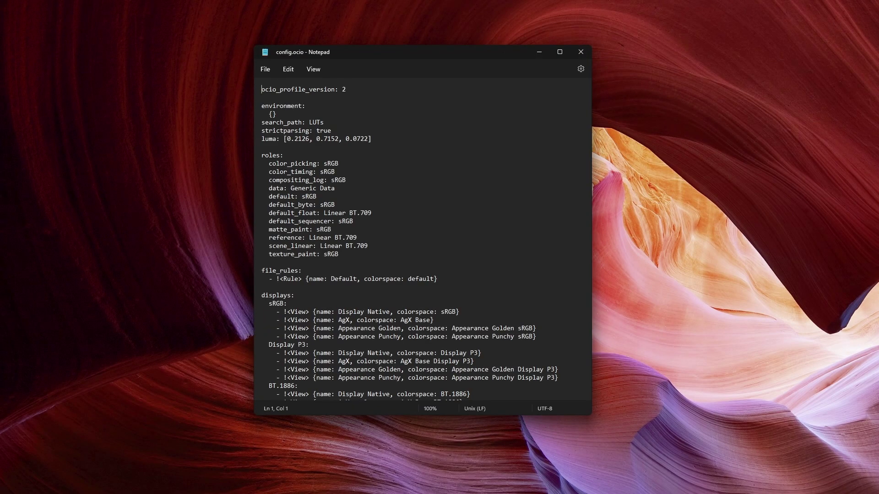
pyautogui.click(371, 212)
pyautogui.scroll(-3, 410, 238)
pyautogui.scroll(-8, 421, 238)
pyautogui.scroll(-8, 421, 238)
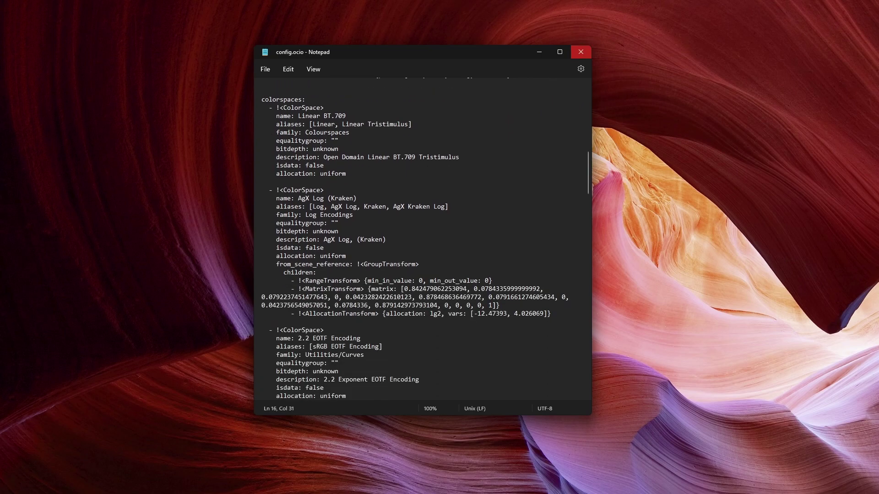
pyautogui.click(580, 52)
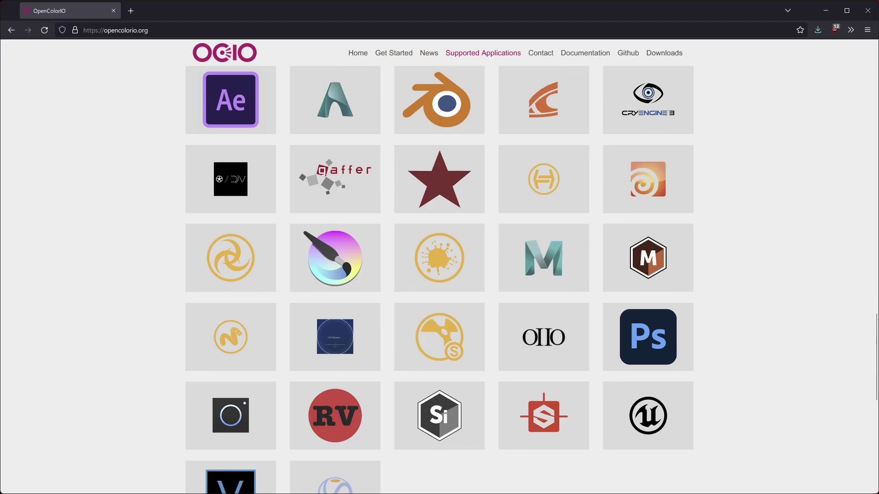
pyautogui.scroll(-3, 440, 274)
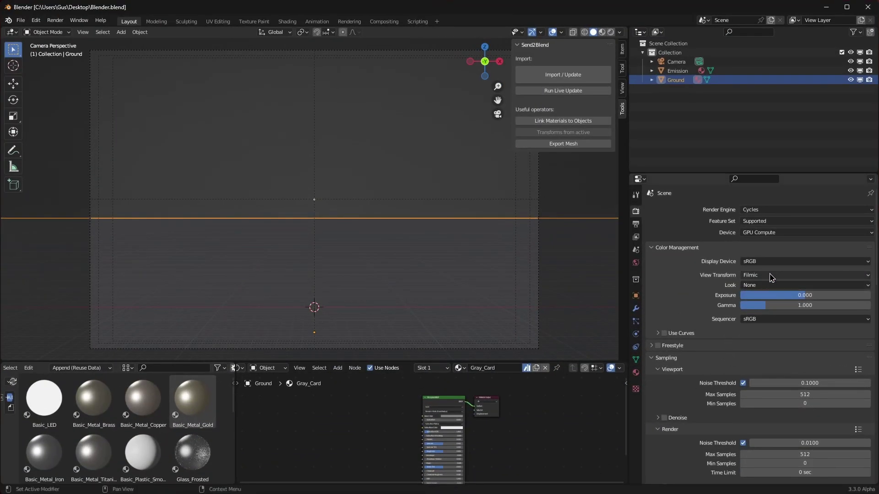
# - Check the View Transform and Display Device lists, keeping Filmic and sRGB, then minimise Blender
pyautogui.click(771, 275)
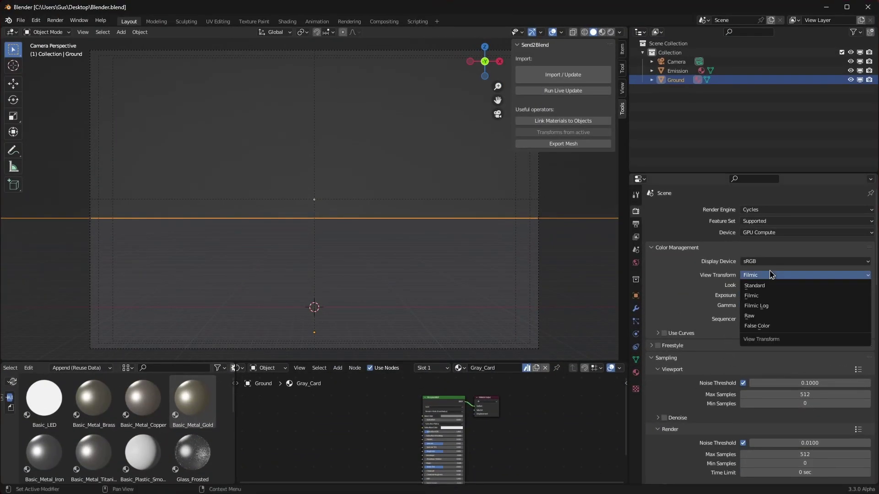
pyautogui.click(771, 275)
pyautogui.click(783, 262)
pyautogui.click(784, 261)
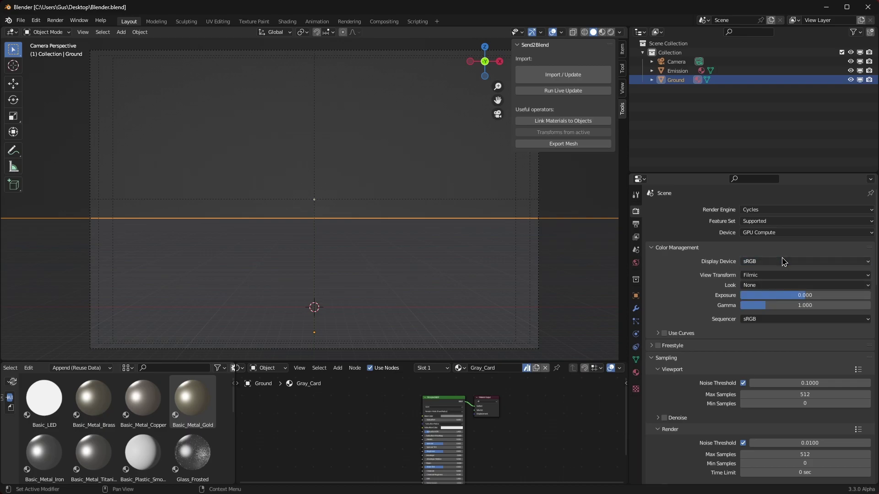
pyautogui.click(826, 7)
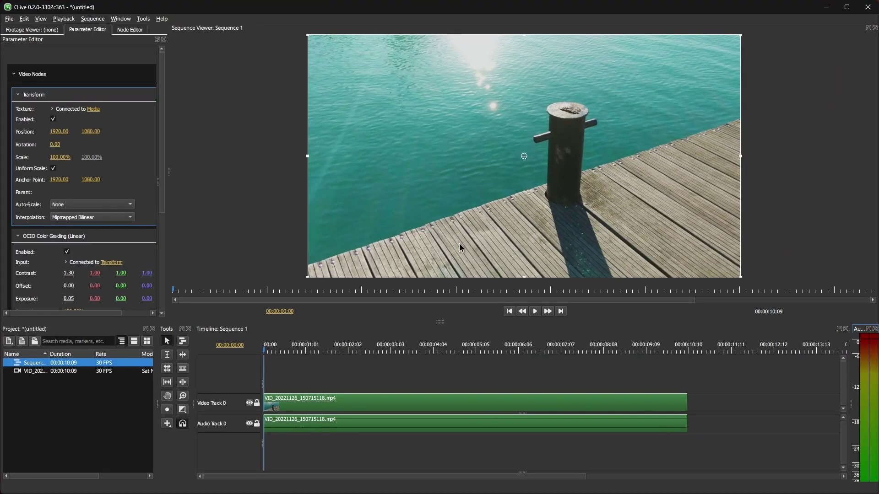
# - Check the Olive viewer's display and view options, then open File > Project Properties
pyautogui.rightClick(455, 168)
pyautogui.moveTo(516, 184)
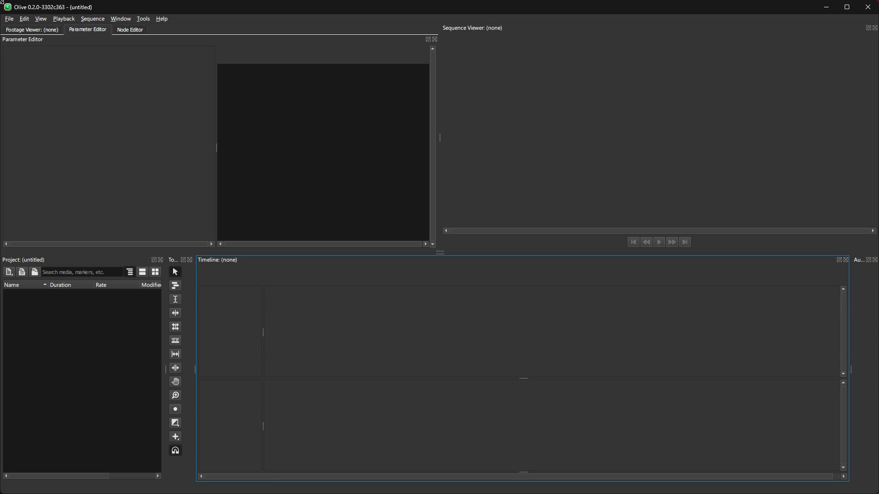
pyautogui.click(9, 19)
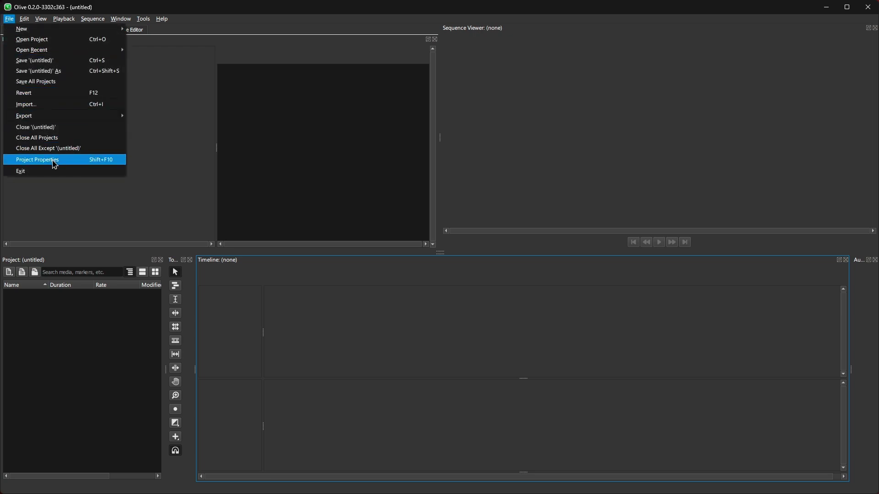
pyautogui.click(54, 162)
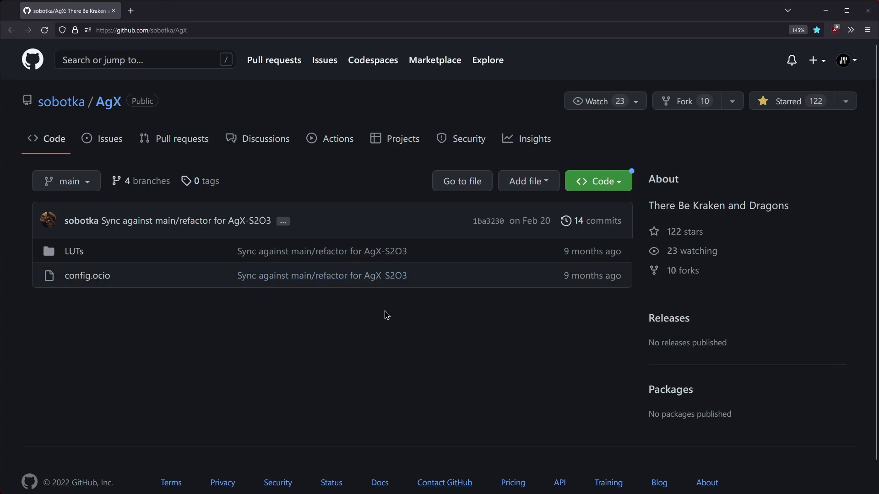
# - Download the AgX repository via Code > Download ZIP and select the AgX-main.zip archive
pyautogui.click(603, 188)
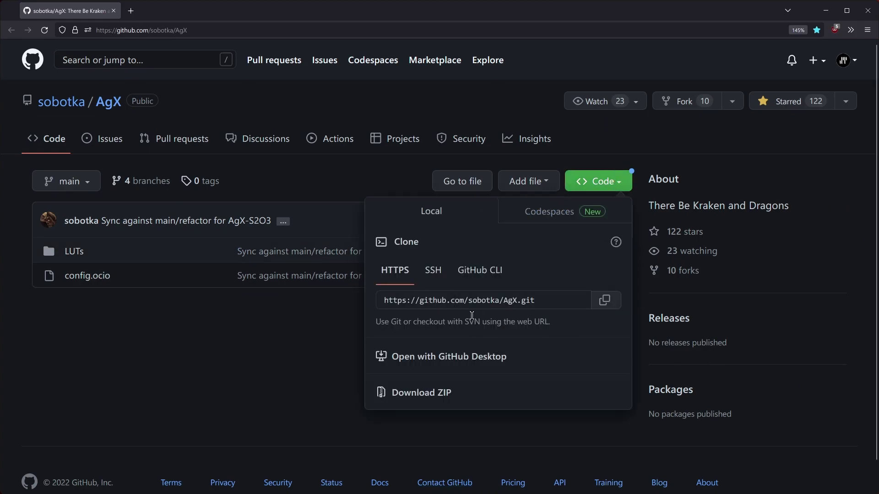
pyautogui.click(443, 396)
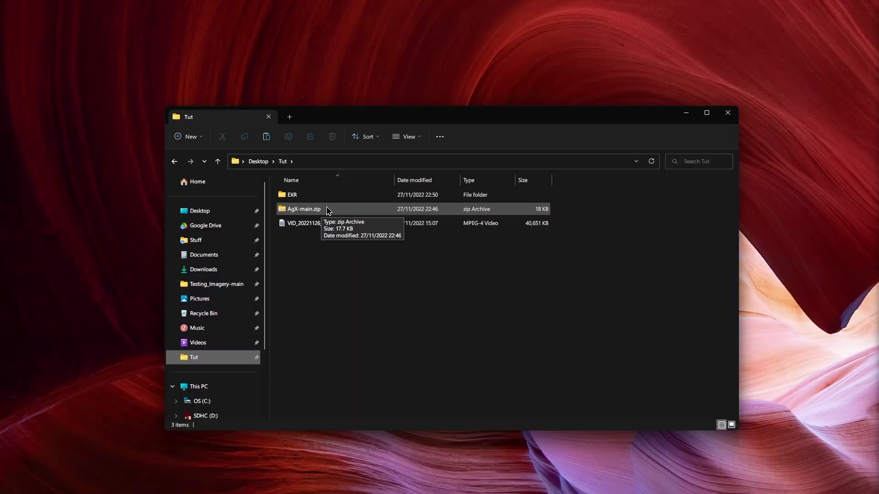
pyautogui.click(329, 209)
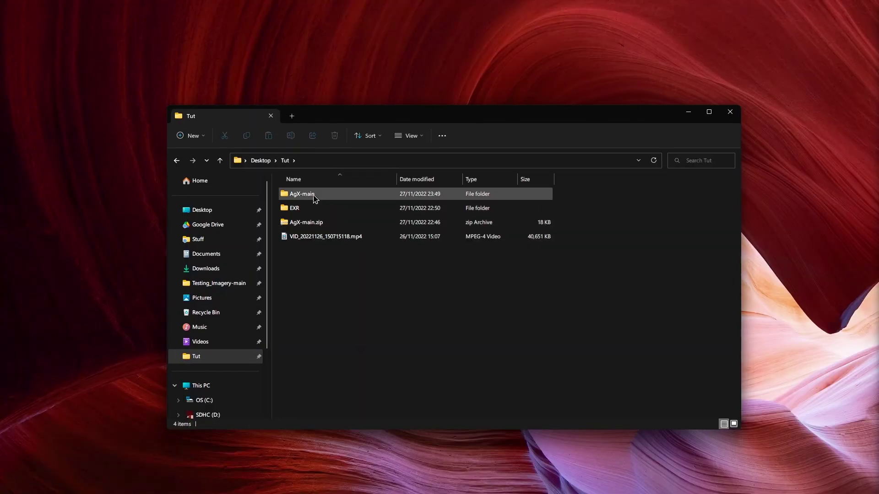
# - Open the AgX-main folder in Desktop > Tut to see LUTs and config.ocio
pyautogui.doubleClick(313, 196)
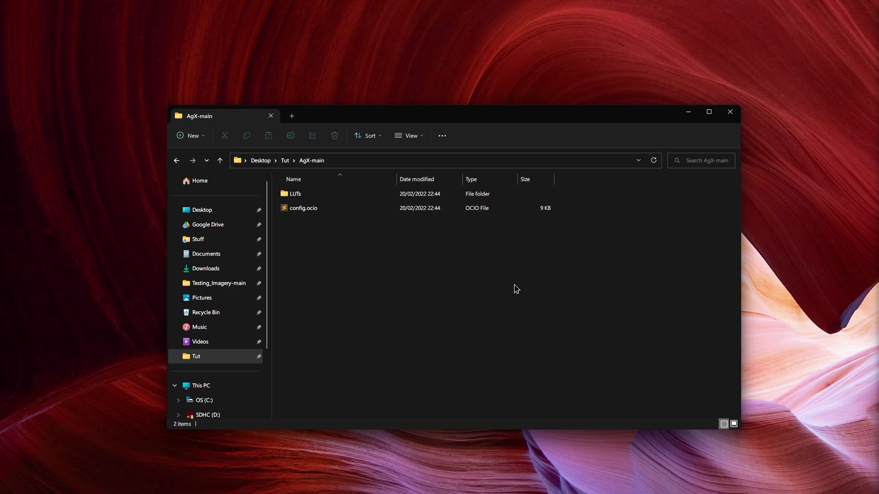
# - Search 'env' to open System Properties and its Environment Variables window
pyautogui.press('super')
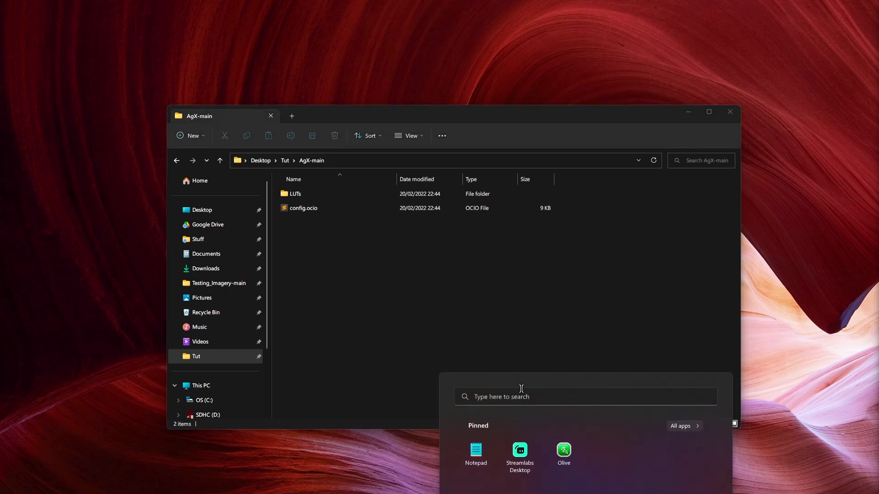
pyautogui.write('e')
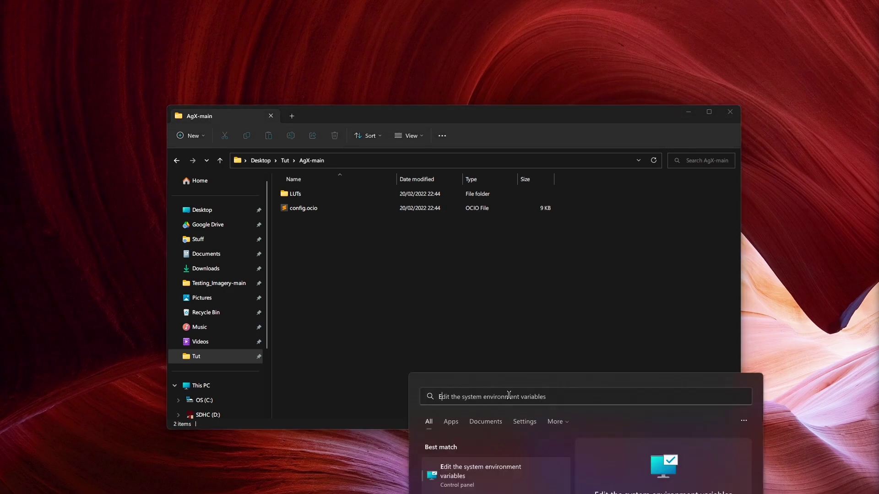
pyautogui.write('nv')
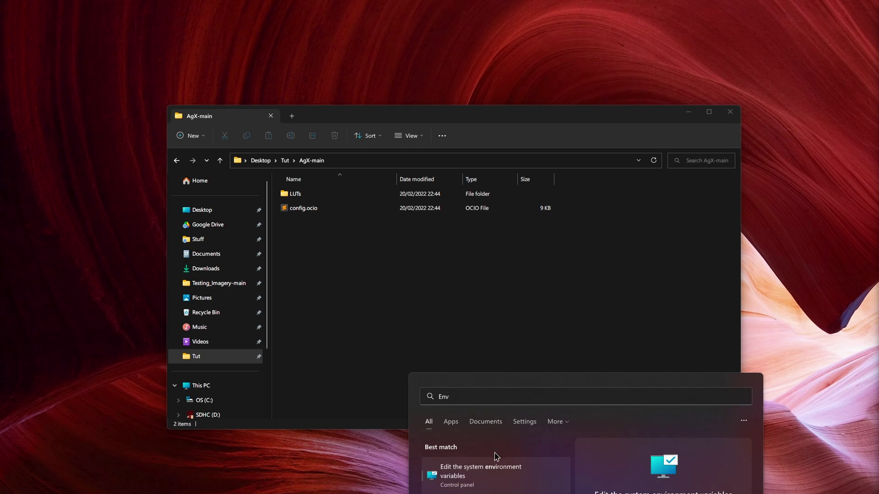
pyautogui.click(537, 479)
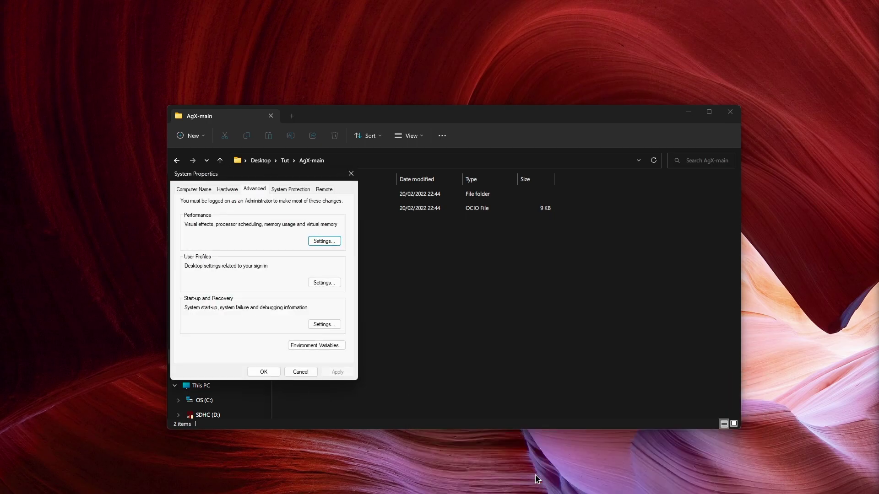
pyautogui.click(337, 345)
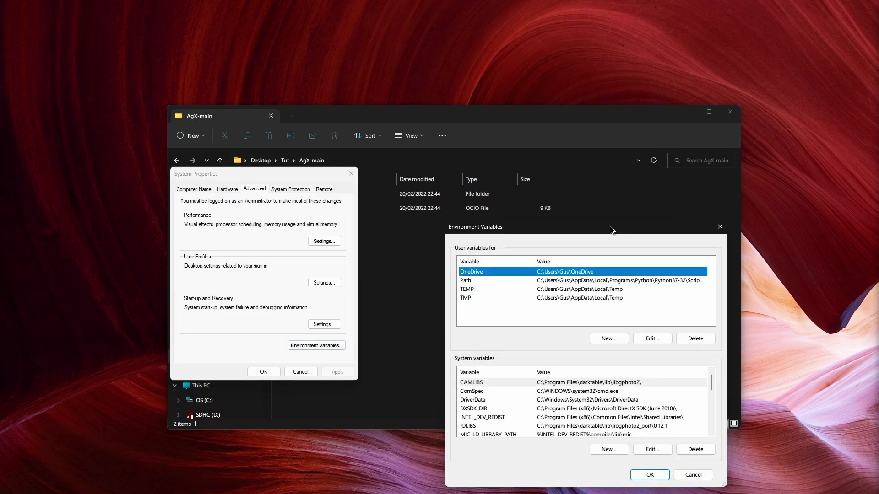
pyautogui.moveTo(588, 231); pyautogui.dragTo(552, 207)
# - Add user variable OCIO set to AgX-main\config.ocio and confirm all dialogs
pyautogui.click(559, 316)
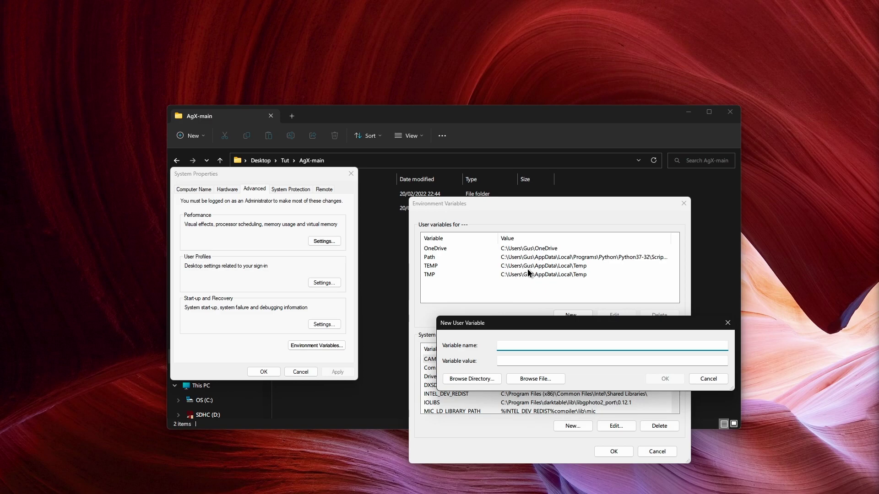
pyautogui.write('OCIO')
pyautogui.press('Tab')
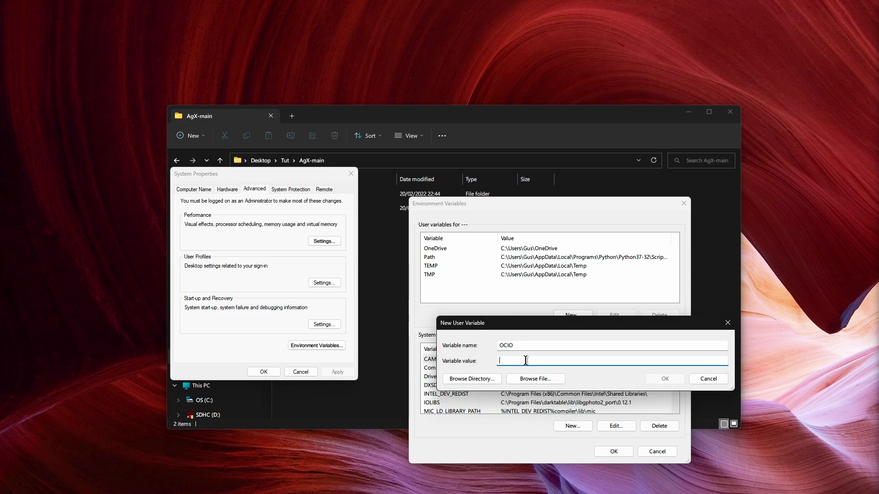
pyautogui.click(540, 387)
pyautogui.doubleClick(449, 144)
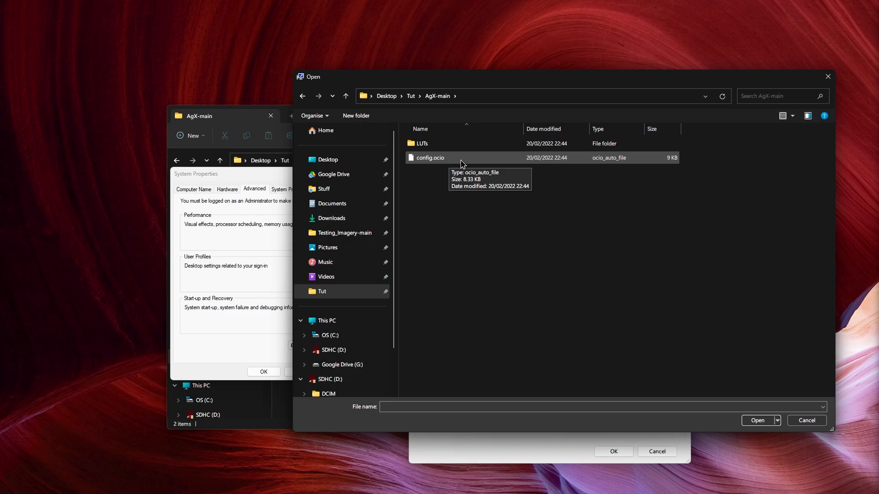
pyautogui.doubleClick(458, 158)
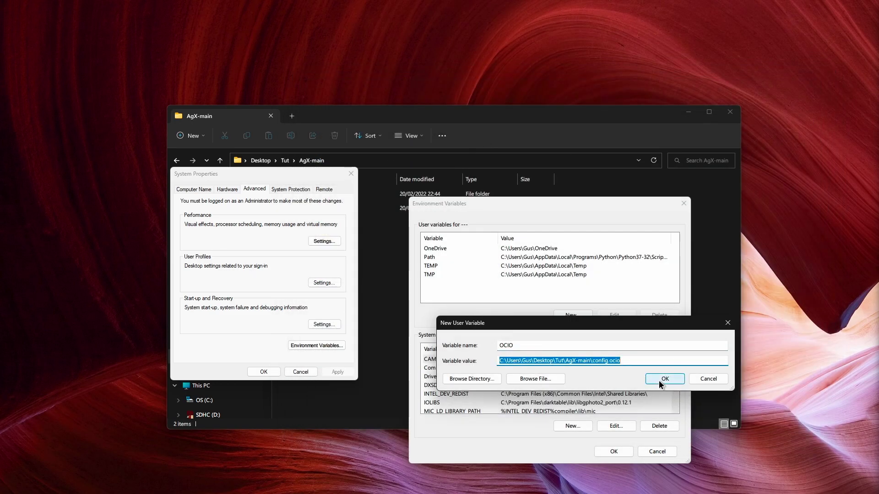
pyautogui.click(658, 381)
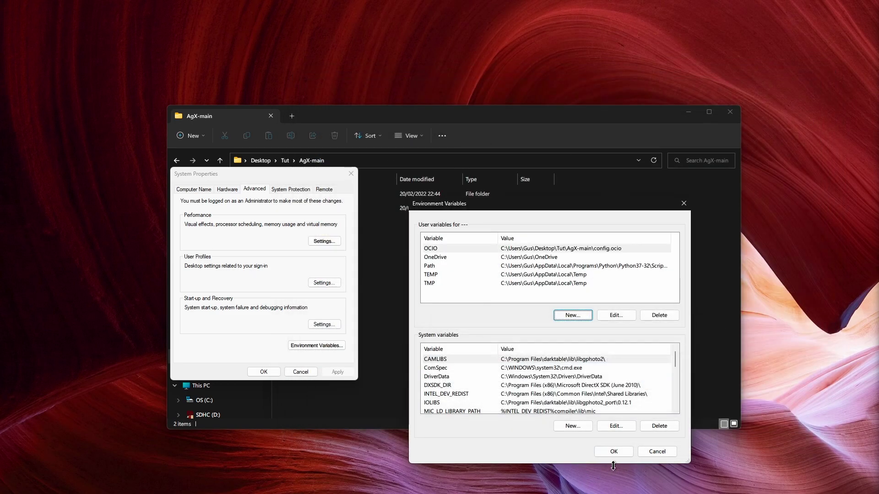
pyautogui.click(613, 452)
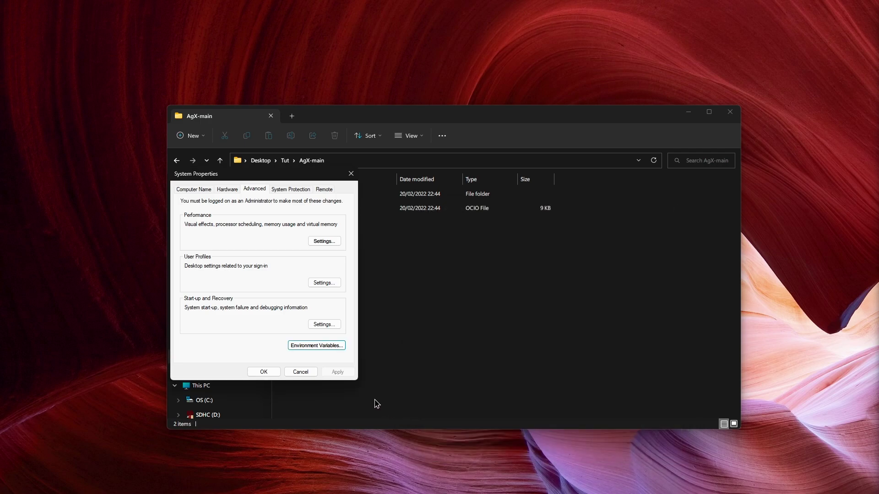
pyautogui.click(264, 371)
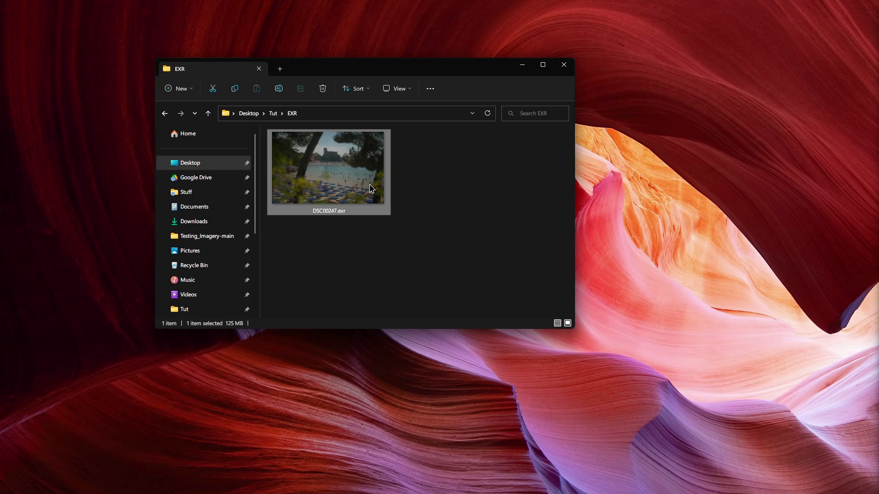
# - Deselect DSC00247.exr in the Tut > EXR folder
pyautogui.click(441, 202)
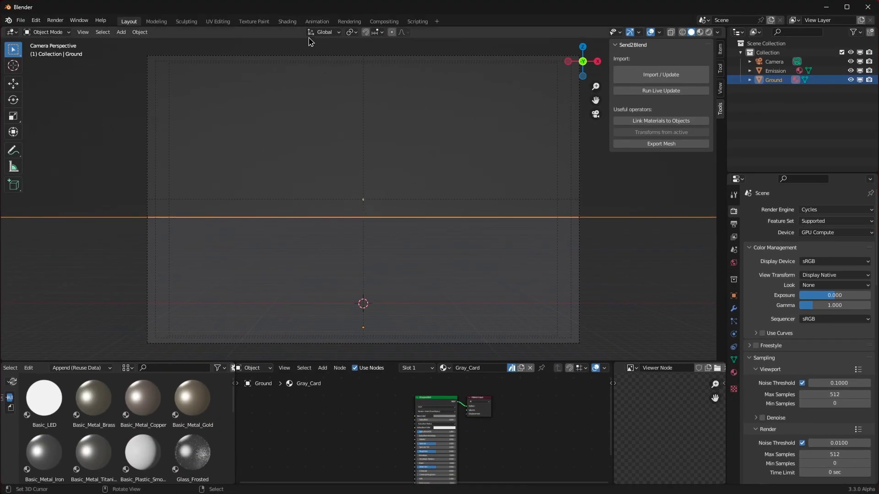
# - Switch to the Compositing workspace and merge the dope sheet into the node editor
pyautogui.click(384, 22)
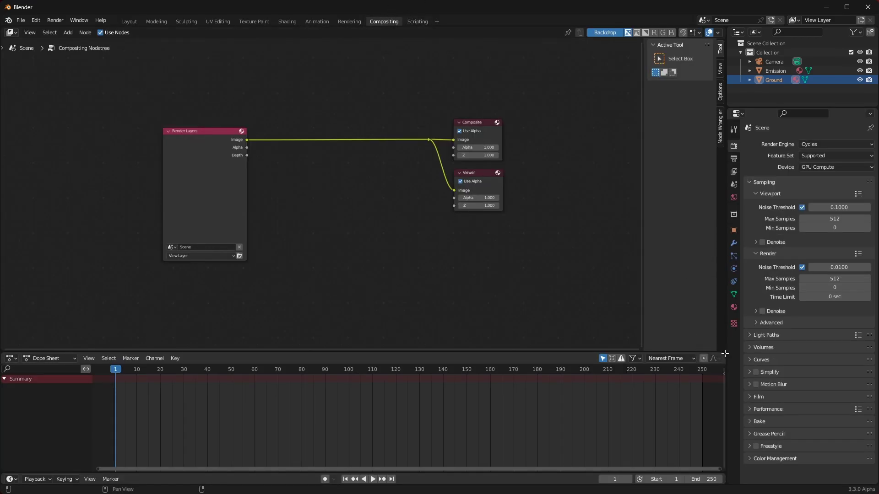
pyautogui.moveTo(724, 350); pyautogui.dragTo(365, 356)
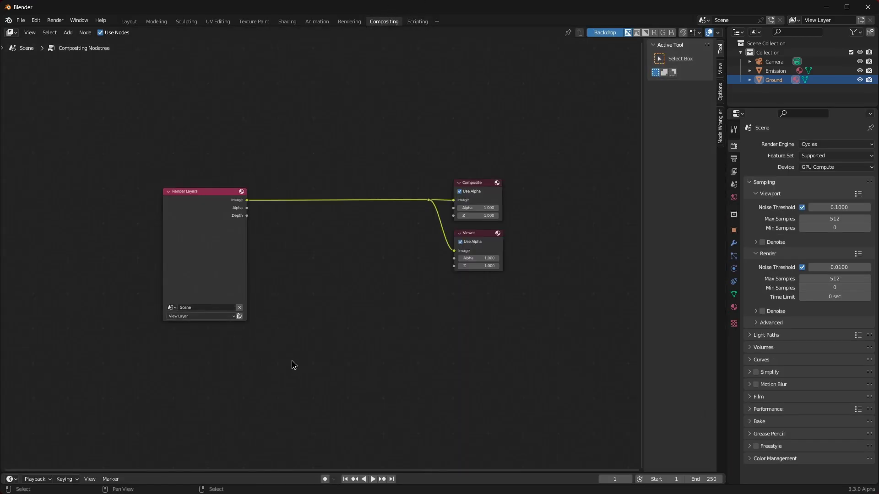
pyautogui.scroll(1, 215, 240)
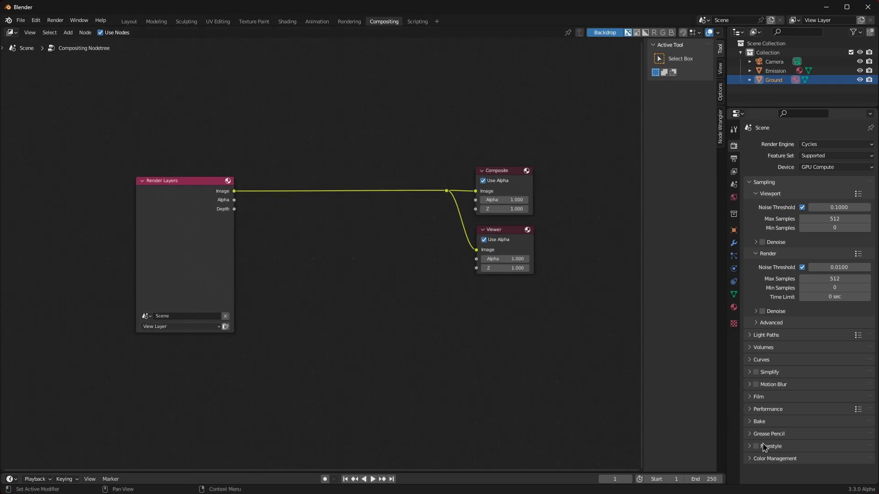
# - Set the Color Management view transform to AgX and delete the Render Layers node
pyautogui.click(782, 461)
pyautogui.scroll(-3, 778, 453)
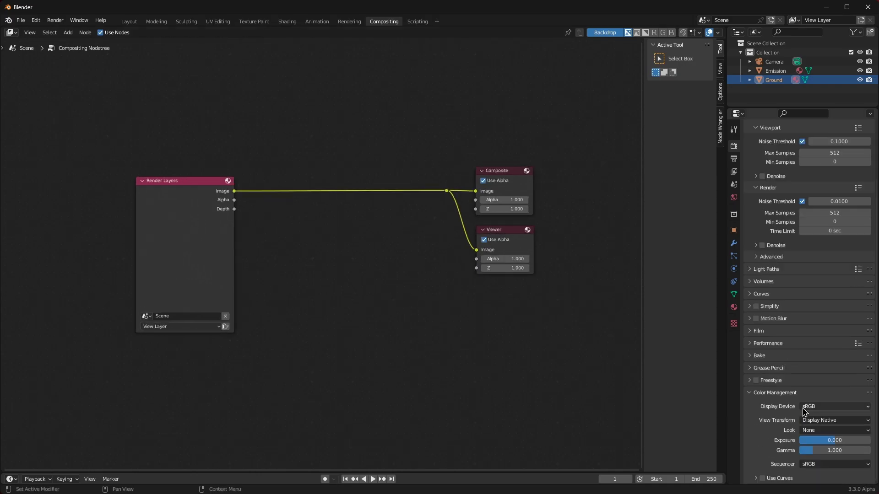
pyautogui.click(835, 430)
pyautogui.click(826, 420)
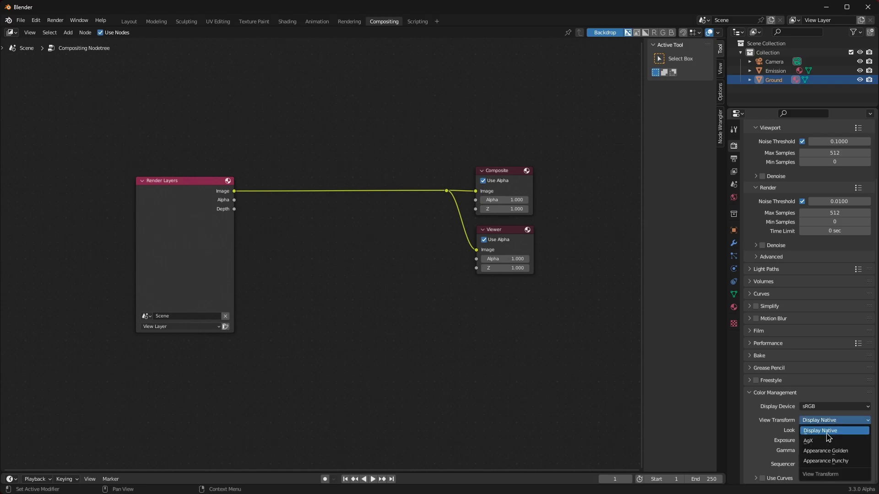
pyautogui.click(824, 441)
pyautogui.scroll(1, 262, 255)
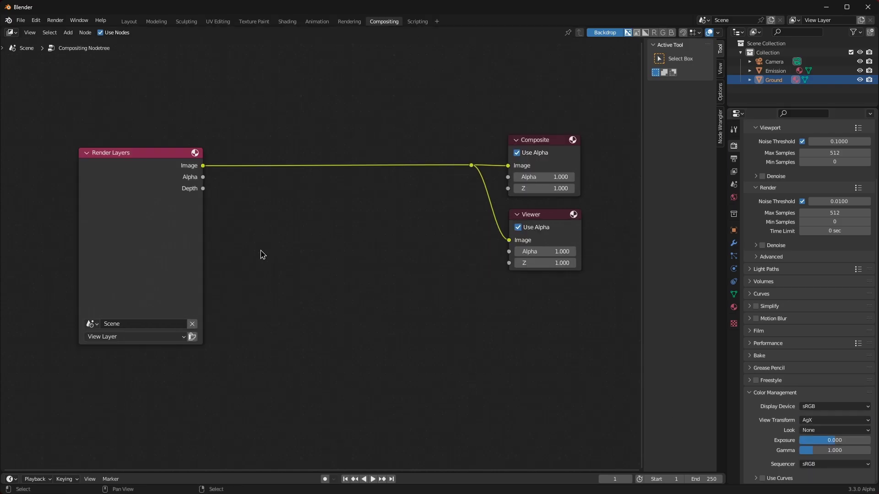
pyautogui.click(160, 190)
pyautogui.press('Delete')
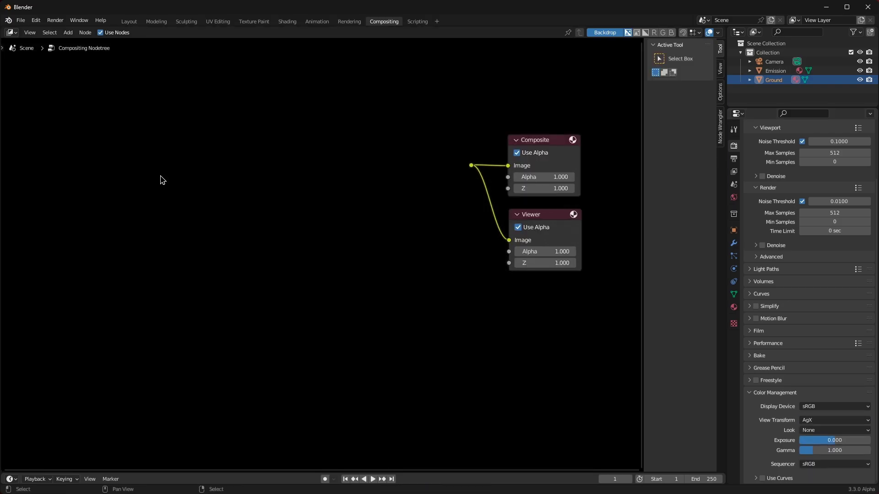
# - Drag DSC00247.exr into the node editor and link its Image output to Composite and Viewer
pyautogui.hotkey('alt', 'Tab')
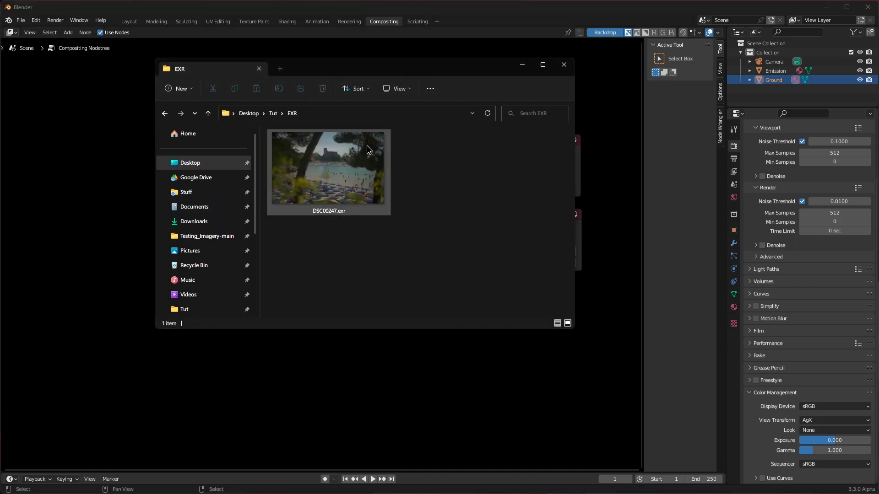
pyautogui.moveTo(342, 158); pyautogui.dragTo(91, 169)
pyautogui.moveTo(172, 184); pyautogui.dragTo(471, 170)
pyautogui.moveTo(554, 265); pyautogui.dragTo(554, 265)
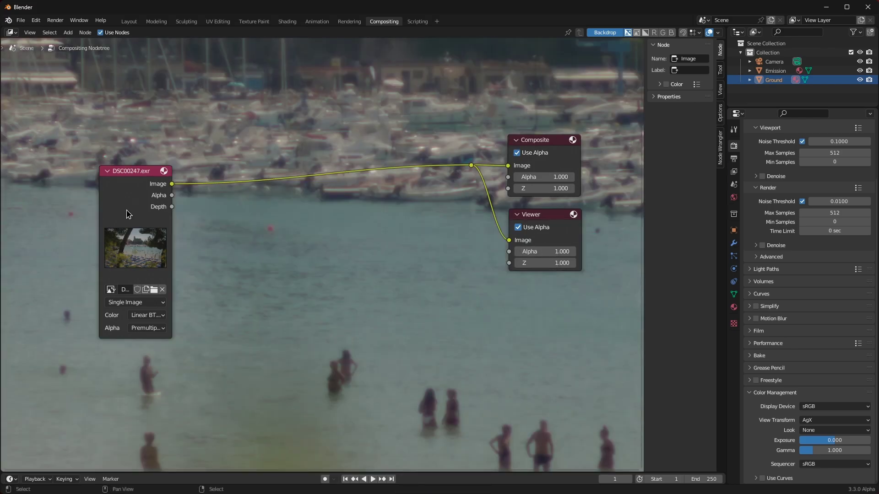
pyautogui.click(109, 200)
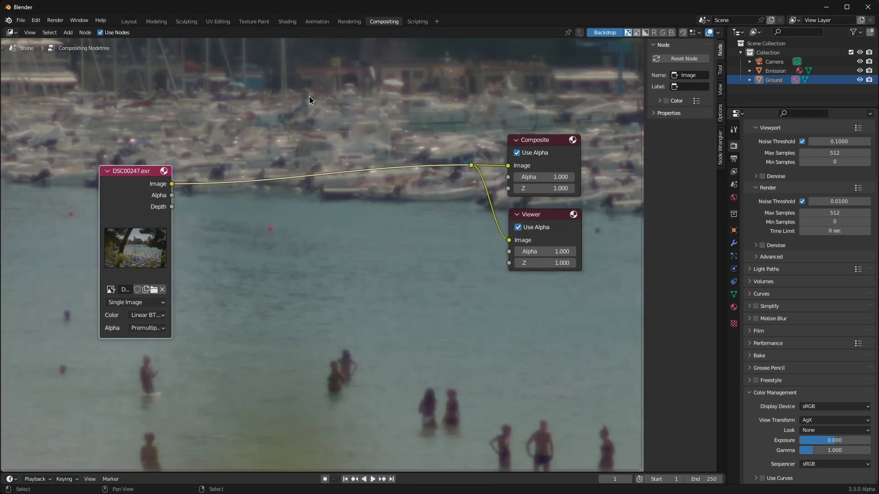
# - In Output Properties, set resolution to 7785 × 5032 px with a 30% scale
pyautogui.click(668, 113)
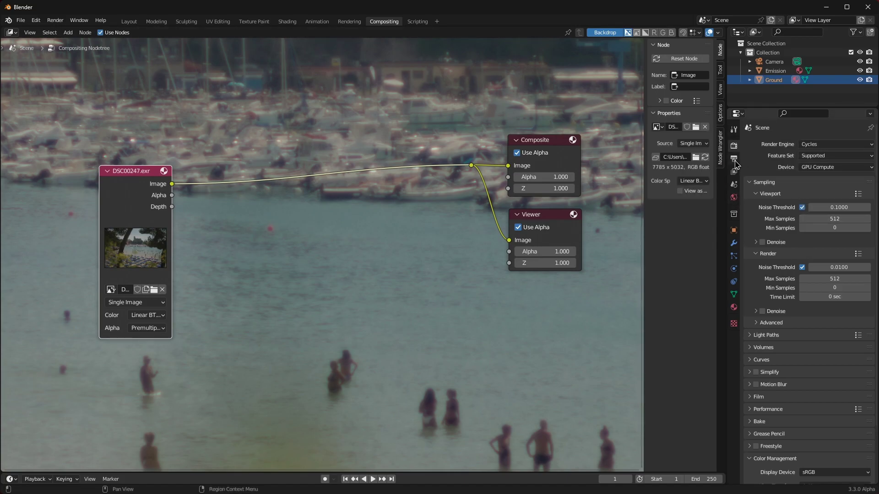
pyautogui.click(733, 159)
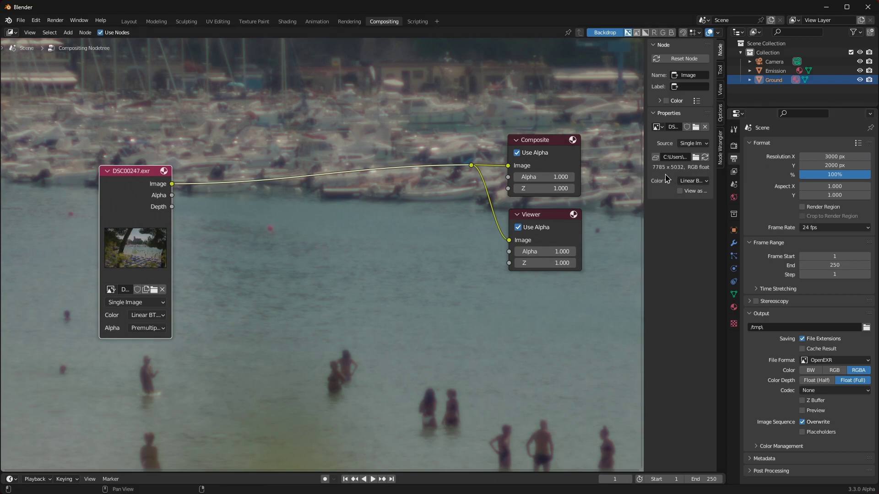
pyautogui.click(834, 157)
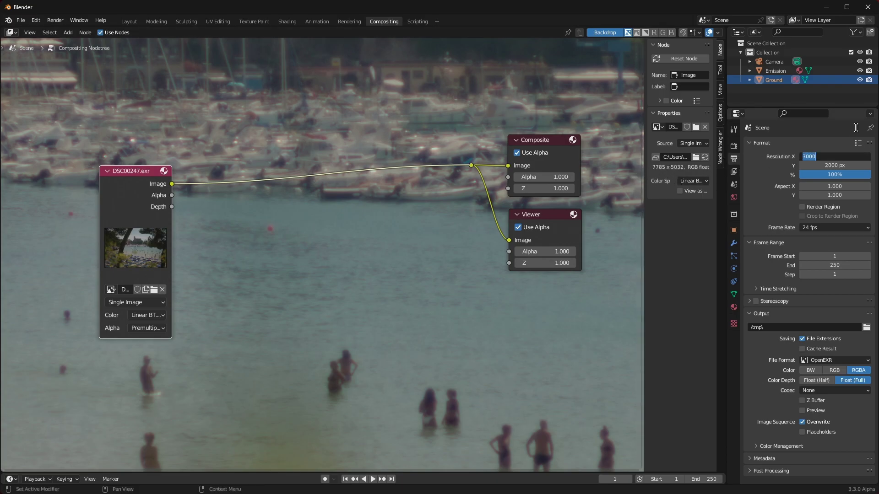
pyautogui.write('7785')
pyautogui.press('Tab')
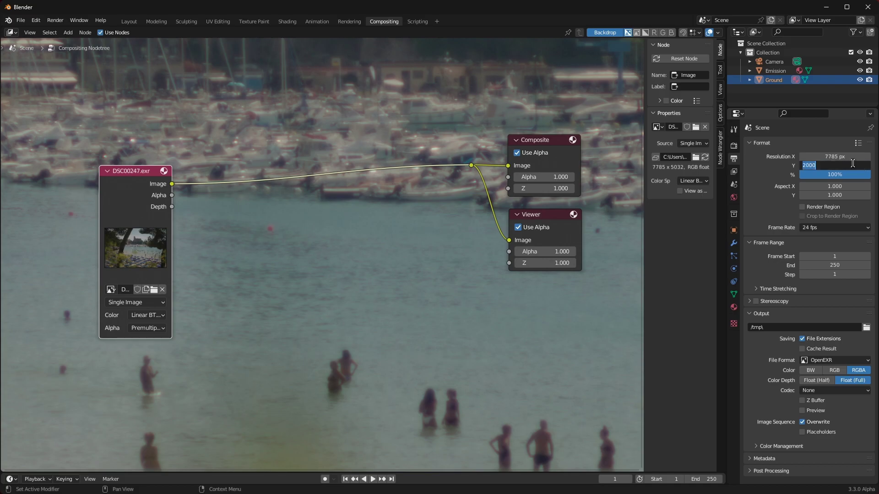
pyautogui.write('5032')
pyautogui.press('Tab')
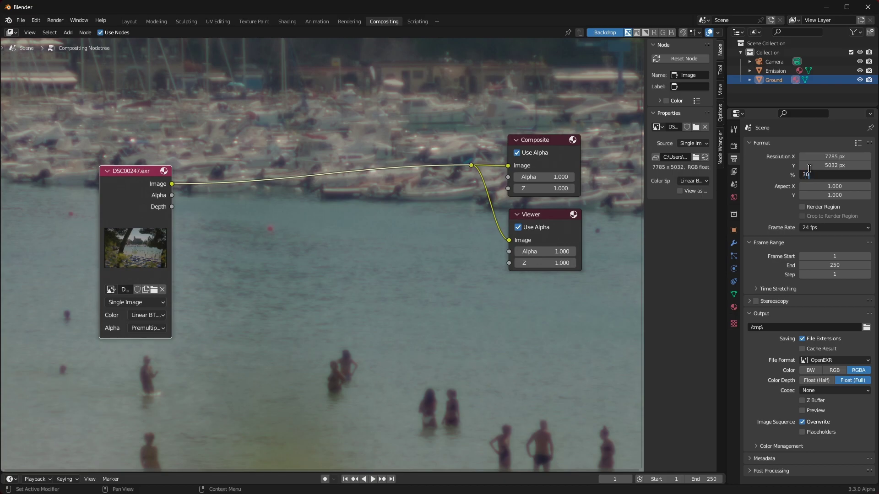
pyautogui.press('Return')
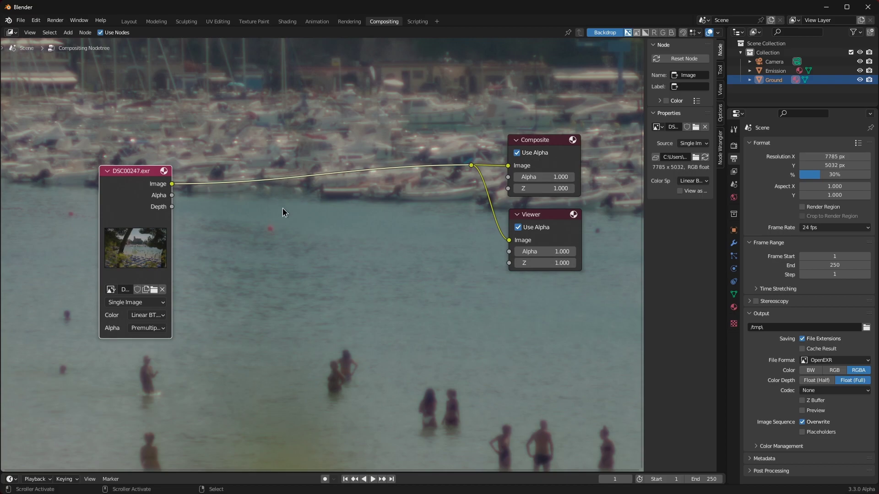
# - Move the photo node aside and drop an Exposure node onto its link
pyautogui.moveTo(118, 210)
pyautogui.mouseDown()
pyautogui.moveTo(73, 209)
pyautogui.moveTo(69, 232)
pyautogui.moveTo(111, 224)
pyautogui.mouseUp()
pyautogui.hotkey('shift', 'a')
pyautogui.click(277, 197)
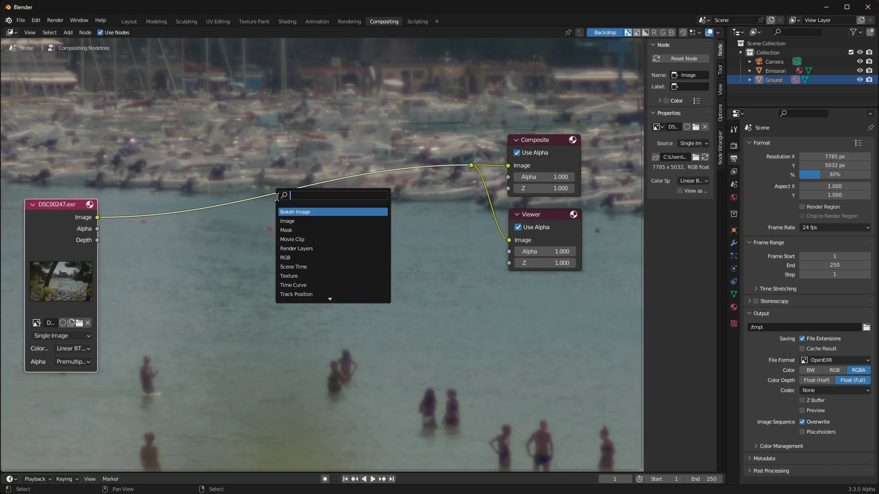
pyautogui.write('ex')
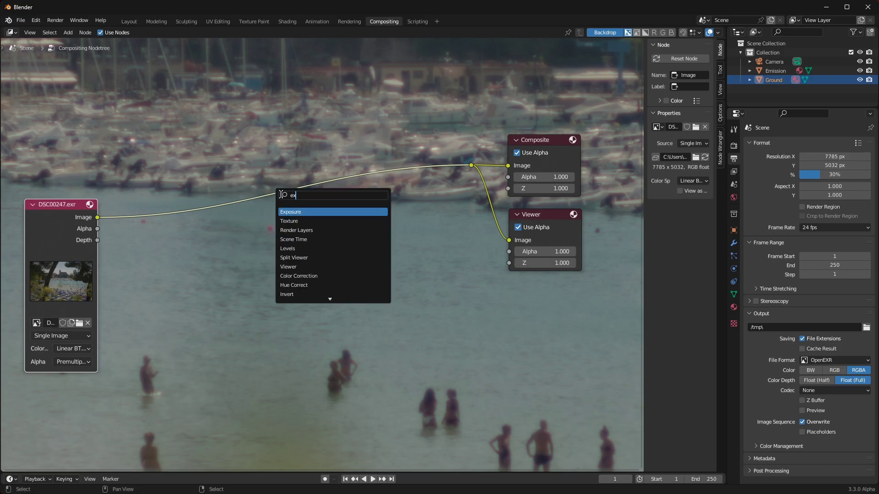
pyautogui.press('Return')
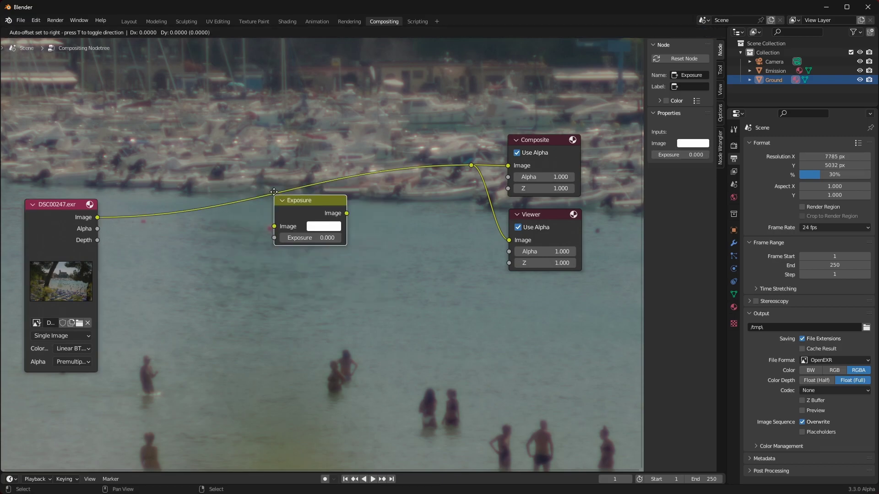
pyautogui.click(219, 202)
# - Insert a Color Balance node after the Exposure node
pyautogui.hotkey('shift', 'a')
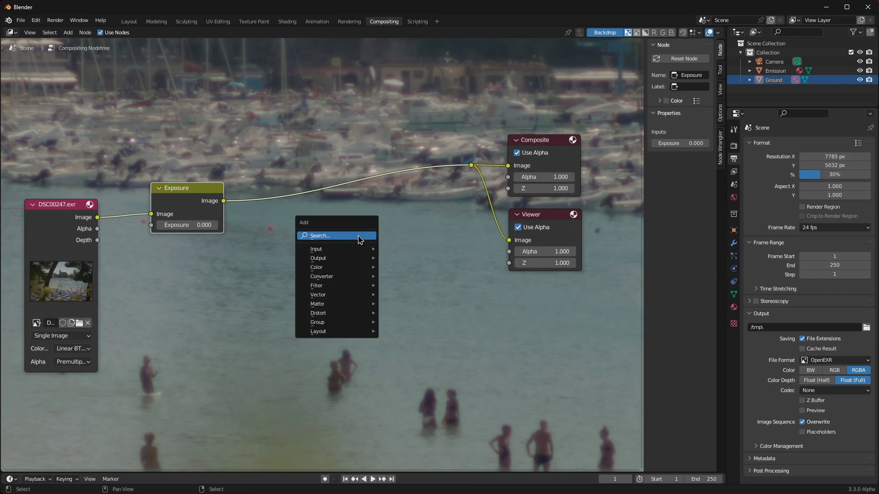
pyautogui.click(364, 233)
pyautogui.write('color')
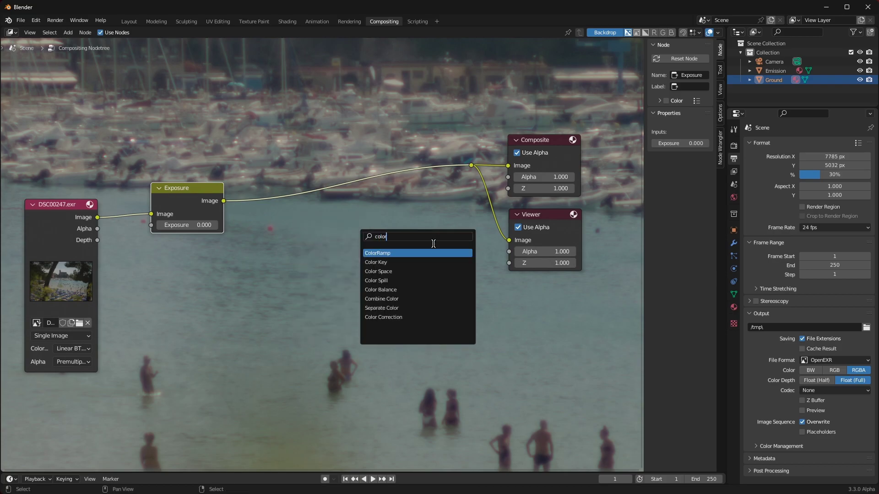
pyautogui.click(410, 289)
pyautogui.click(396, 233)
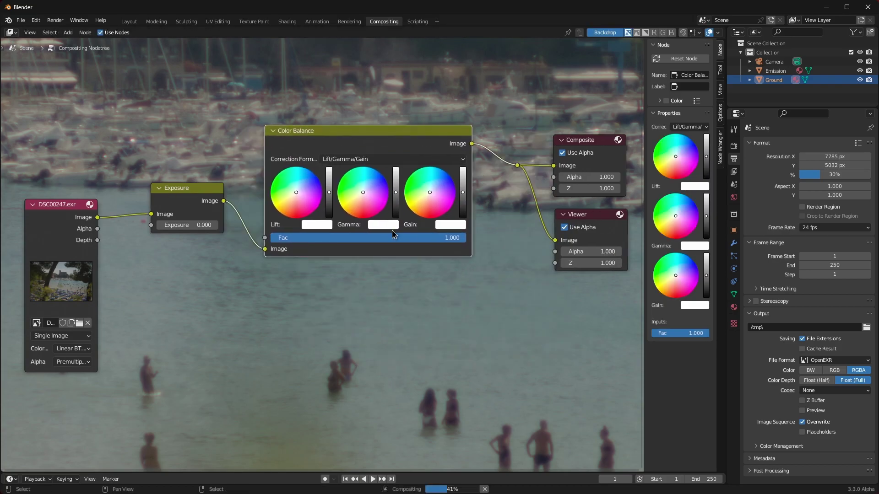
# - Insert a Hue Saturation Value node before the Composite output and frame all nodes
pyautogui.hotkey('shift', 'a')
pyautogui.click(526, 224)
pyautogui.write('sature')
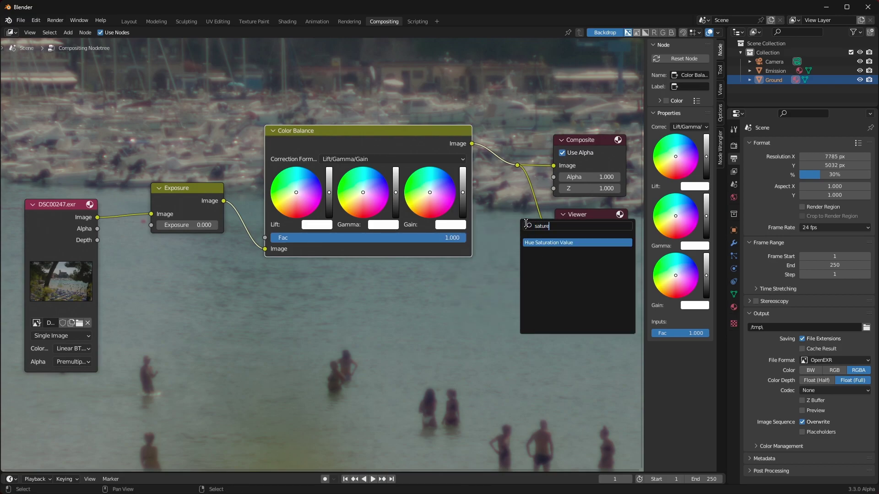
pyautogui.press('Return')
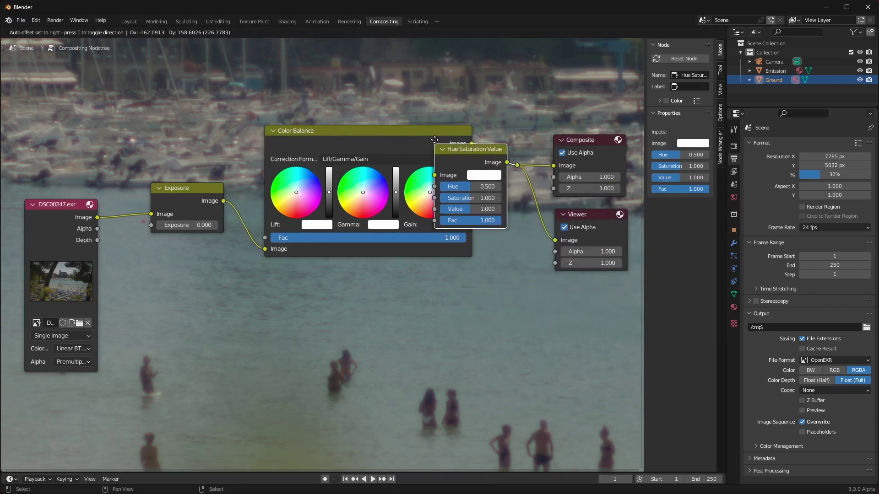
pyautogui.click(433, 138)
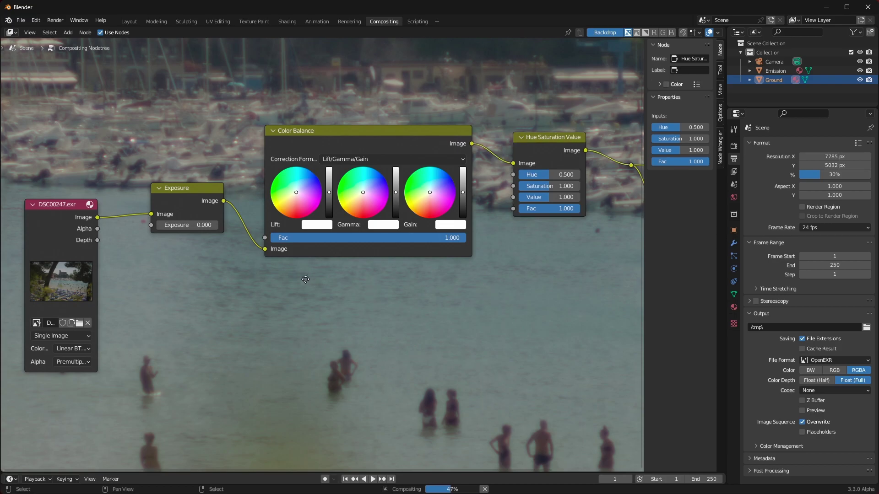
pyautogui.press('Home')
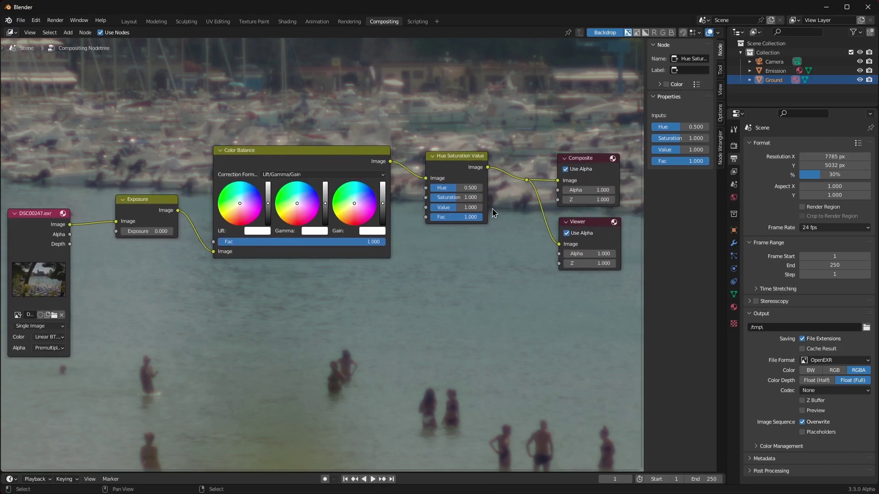
# - Fit the photo backdrop to the node editor and move the nodes over it
pyautogui.click(720, 90)
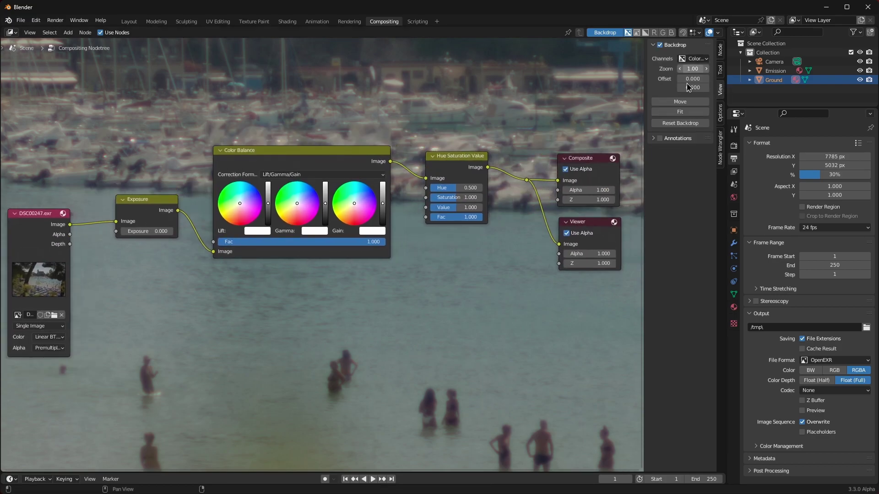
pyautogui.click(679, 111)
pyautogui.moveTo(248, 153); pyautogui.dragTo(277, 316)
# - Switch the Color Balance correction formula to Offset/Power/Slope (ASC-CDL)
pyautogui.click(311, 336)
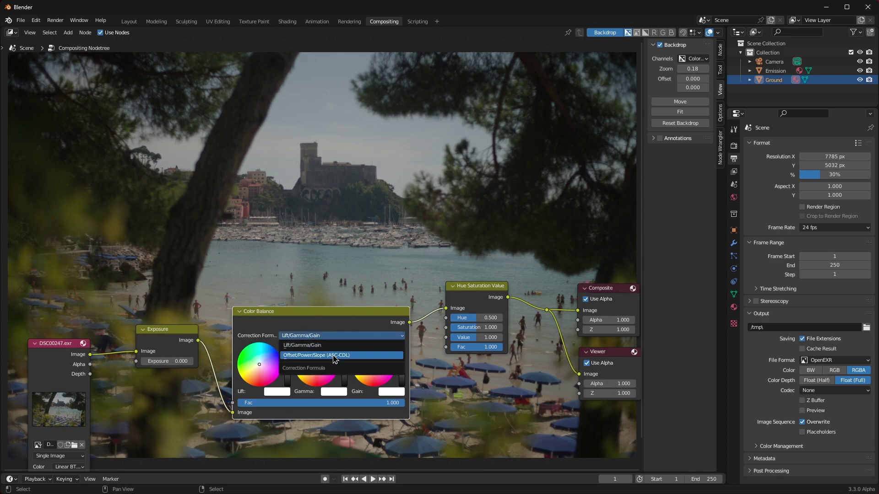
pyautogui.click(334, 359)
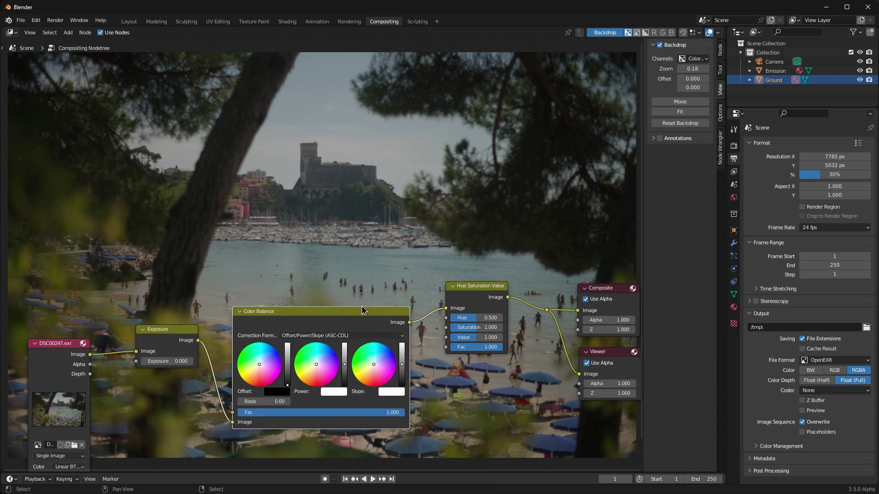
pyautogui.moveTo(361, 320); pyautogui.dragTo(364, 329, button='middle')
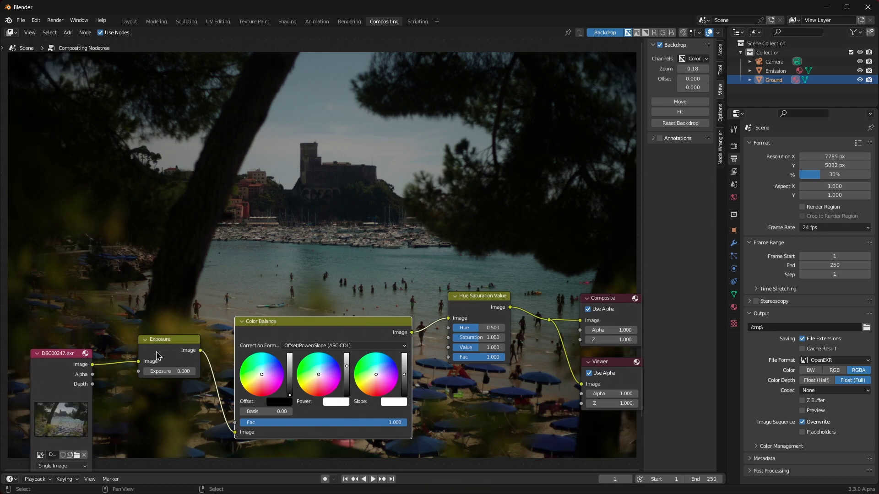
pyautogui.click(347, 365)
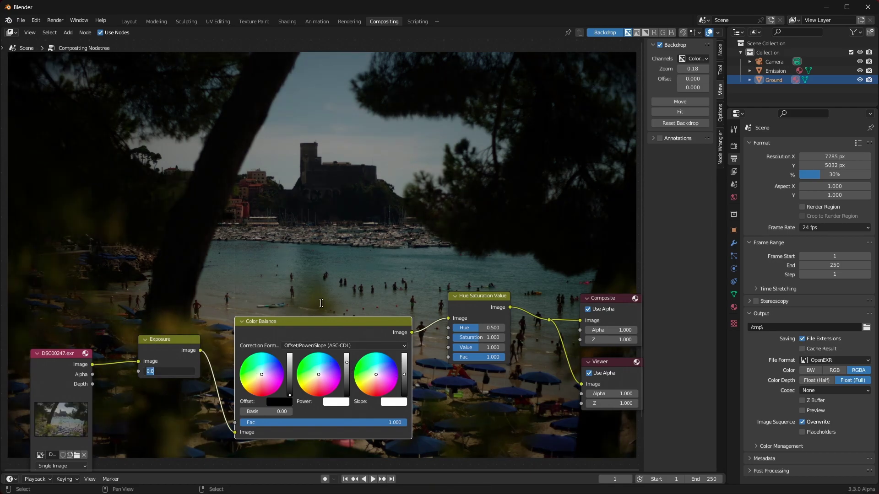
# - Set the Exposure to 2.000 and the Saturation to 1.2
pyautogui.hotkey('ctrl', 'z')
pyautogui.click(484, 337)
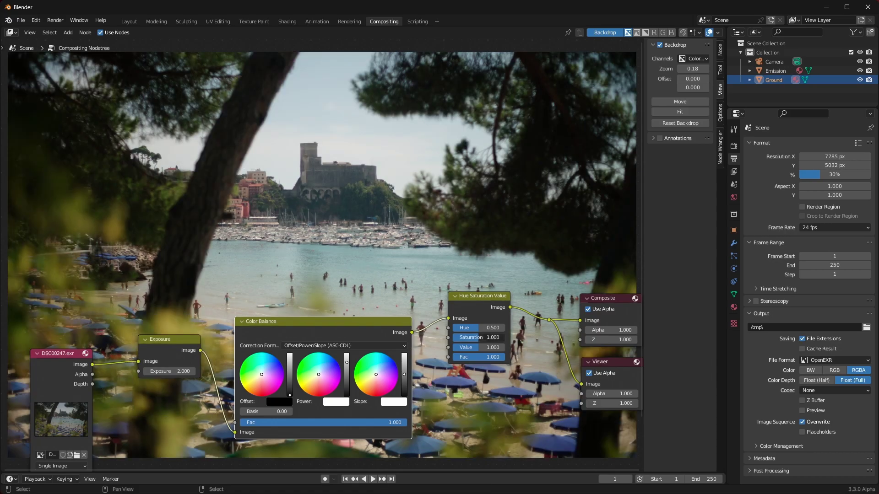
pyautogui.write('1.2')
pyautogui.press('Return')
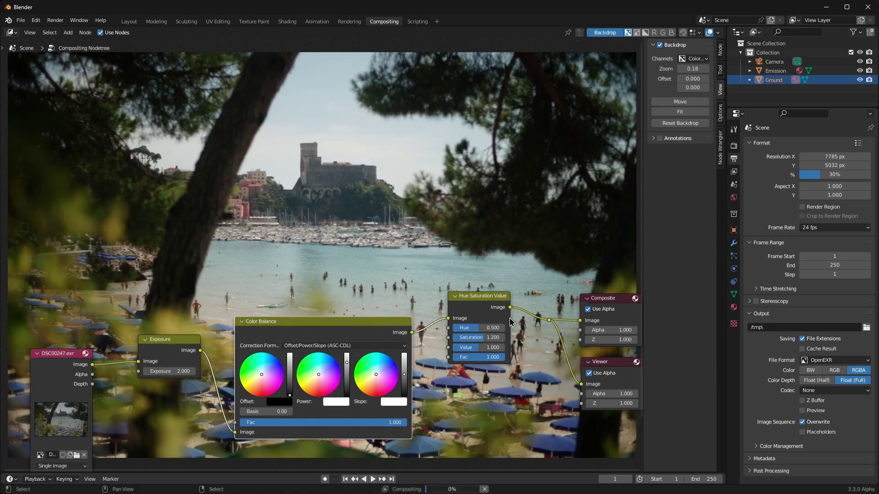
# - Shift the Color Balance slope colour slightly toward blue
pyautogui.moveTo(284, 181); pyautogui.dragTo(397, 347, button='middle')
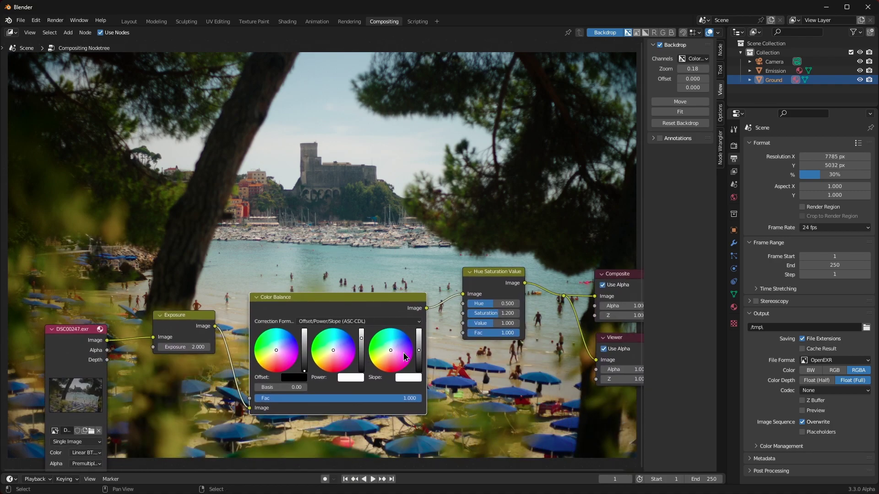
pyautogui.scroll(2, 391, 350)
pyautogui.moveTo(433, 357); pyautogui.dragTo(376, 337, button='middle')
pyautogui.moveTo(370, 374); pyautogui.dragTo(373, 370)
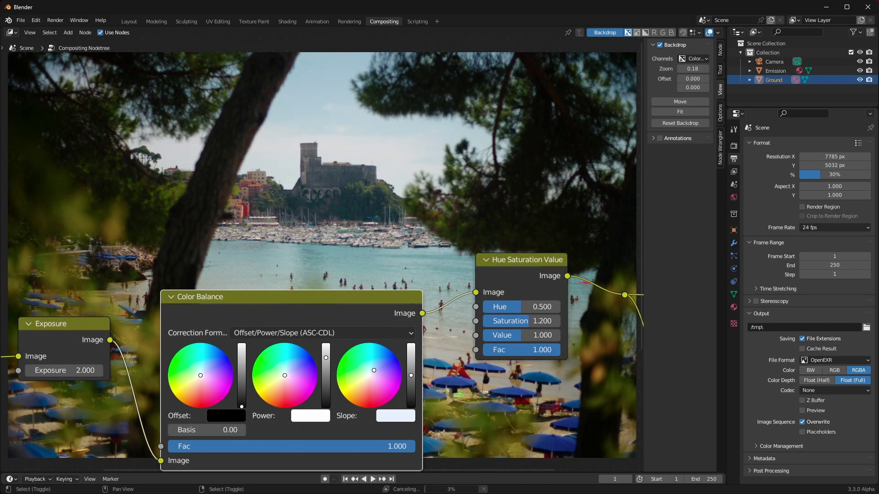
pyautogui.moveTo(440, 218); pyautogui.dragTo(368, 55, button='middle')
pyautogui.keyDown('ctrl'); pyautogui.scroll(1, 824, 176); pyautogui.keyUp('ctrl')
pyautogui.keyDown('ctrl'); pyautogui.scroll(6, 824, 175); pyautogui.keyUp('ctrl')
# - Render the graded beach photo as a still image via Render Image
pyautogui.click(55, 20)
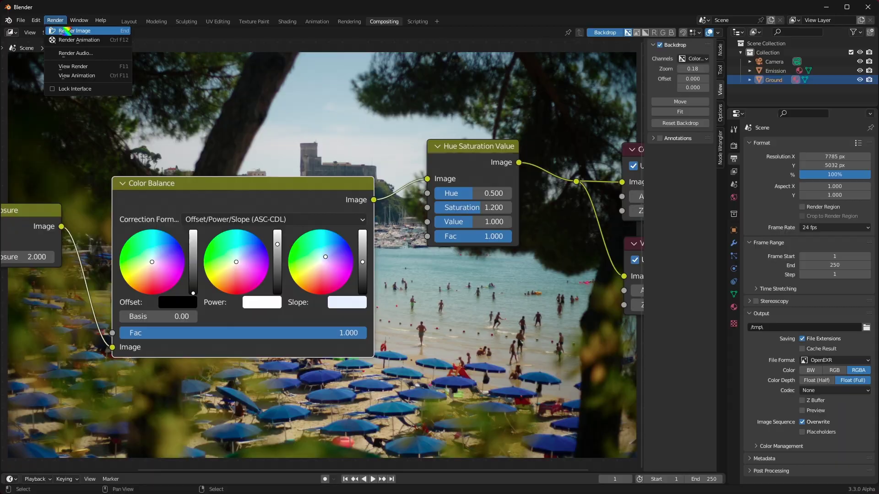
pyautogui.click(66, 30)
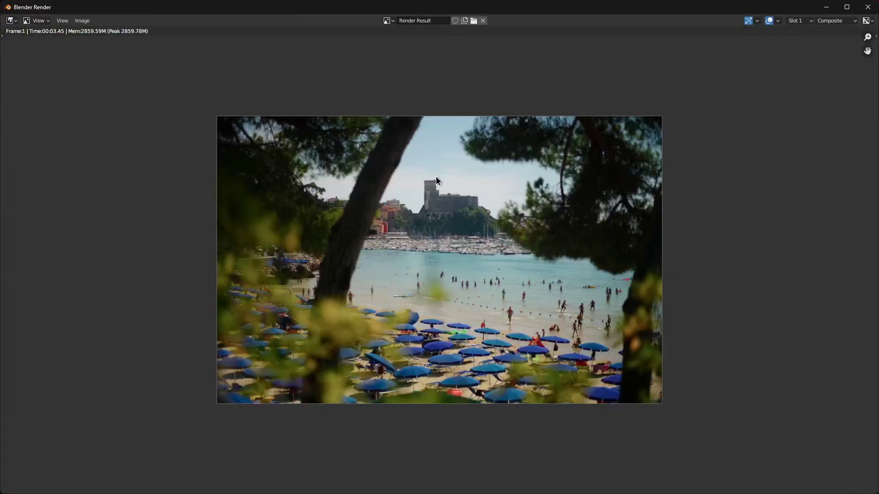
pyautogui.scroll(2, 437, 192)
pyautogui.scroll(-1, 437, 192)
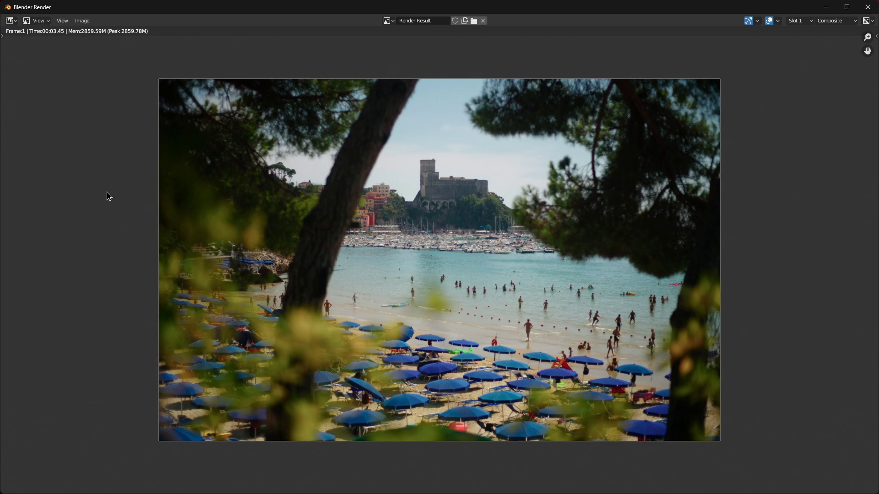
# - Save the render as a JPEG 2000 image, then close the render window
pyautogui.click(83, 21)
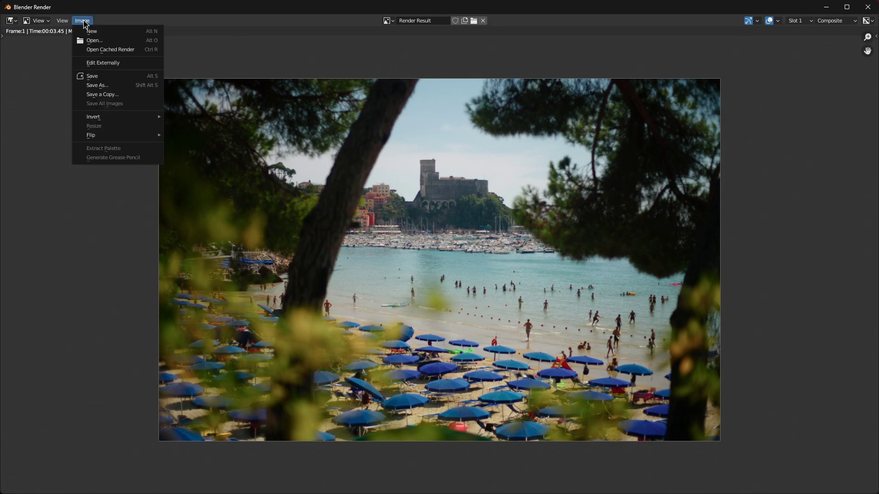
pyautogui.click(98, 85)
pyautogui.click(846, 162)
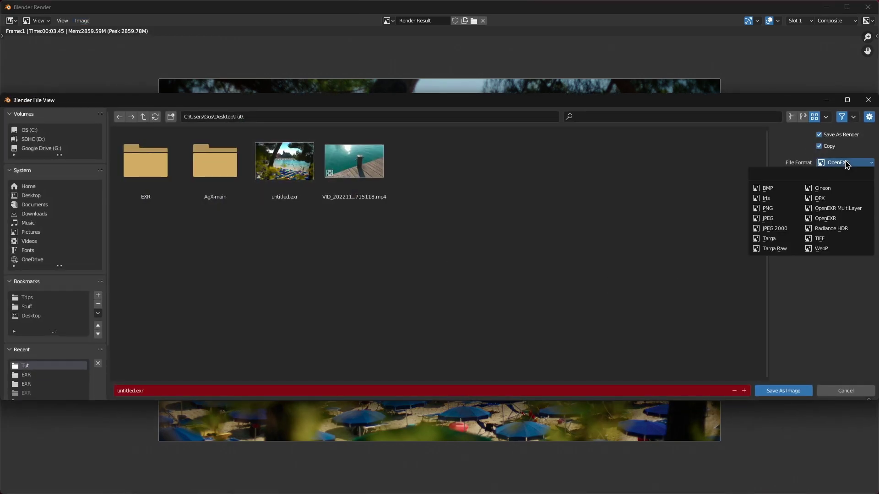
pyautogui.click(775, 228)
pyautogui.press('Escape')
pyautogui.click(865, 5)
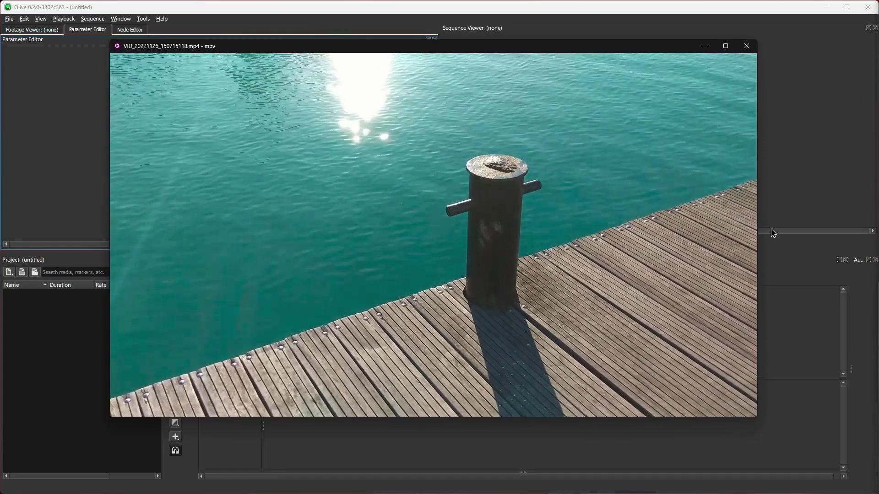
# - Import VID_20221126_150715118.mp4 and place it in a sequence matching the footage
pyautogui.click(746, 46)
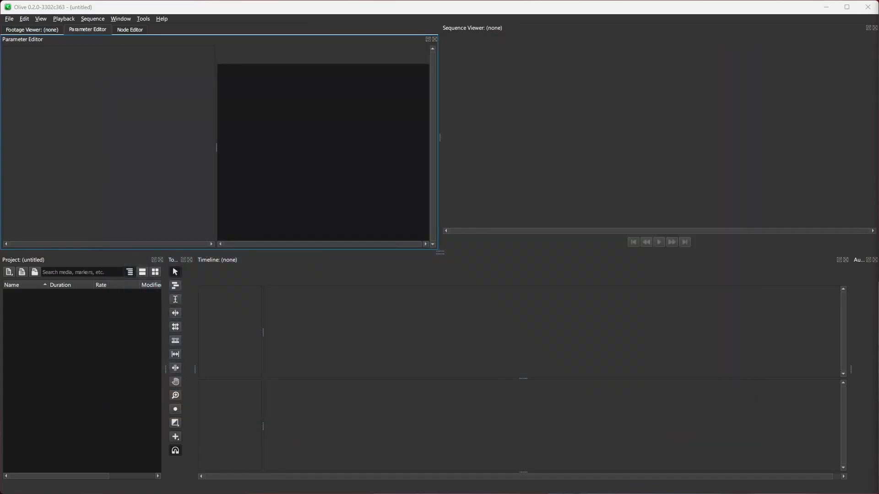
pyautogui.hotkey('alt', 'Tab')
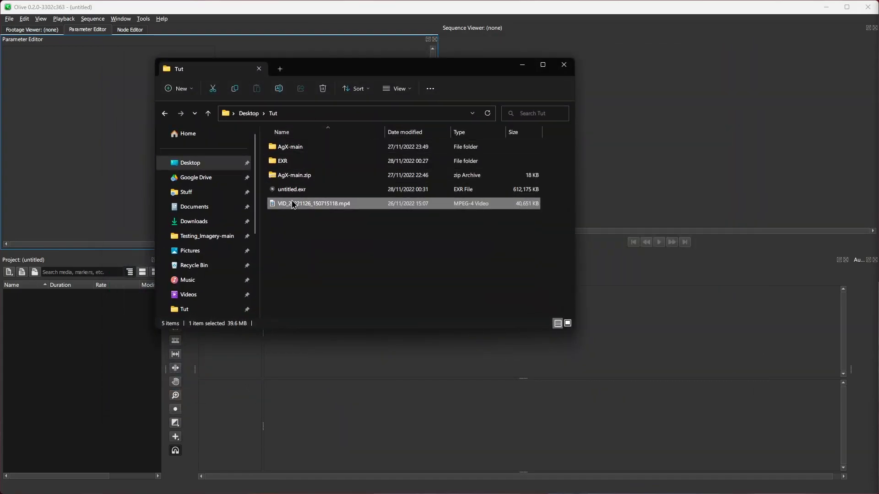
pyautogui.moveTo(145, 314); pyautogui.dragTo(104, 332)
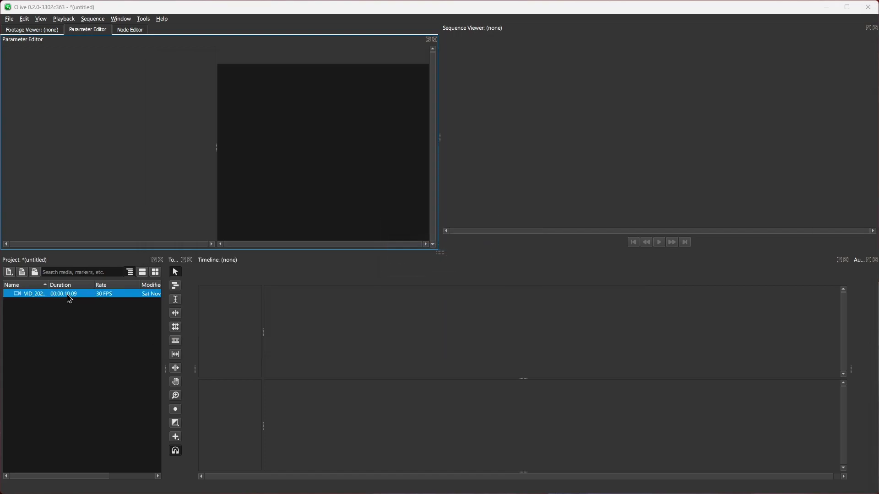
pyautogui.moveTo(60, 299); pyautogui.dragTo(323, 365)
pyautogui.click(396, 271)
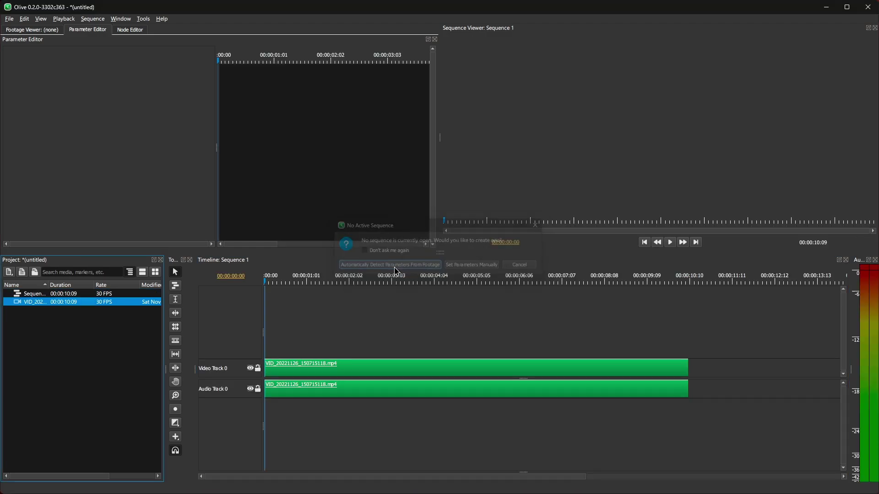
# - Switch the viewer's display view to AgX
pyautogui.rightClick(618, 113)
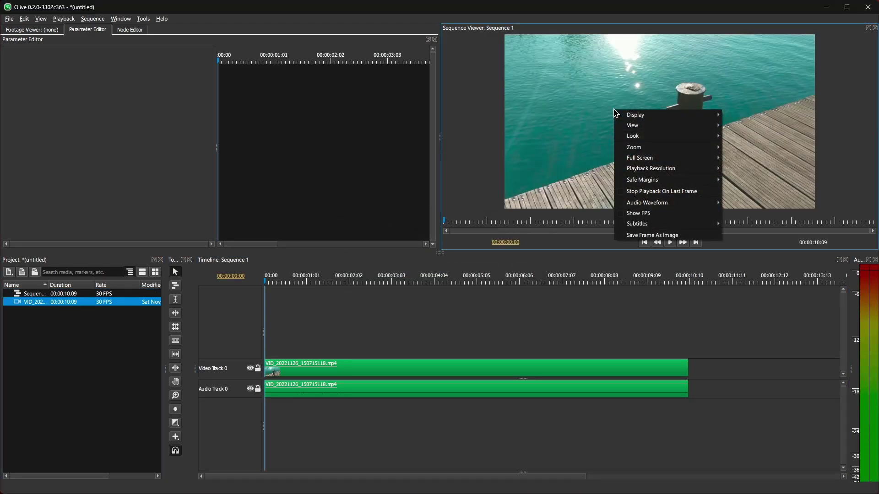
pyautogui.moveTo(631, 127)
pyautogui.click(737, 134)
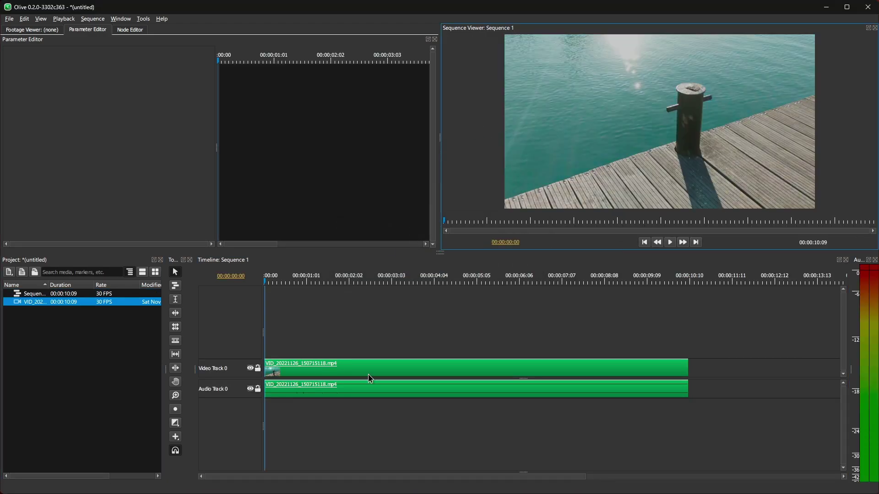
# - Add an OCIO Color Grading (Linear) node between Transform and Output in the Node Editor
pyautogui.click(386, 373)
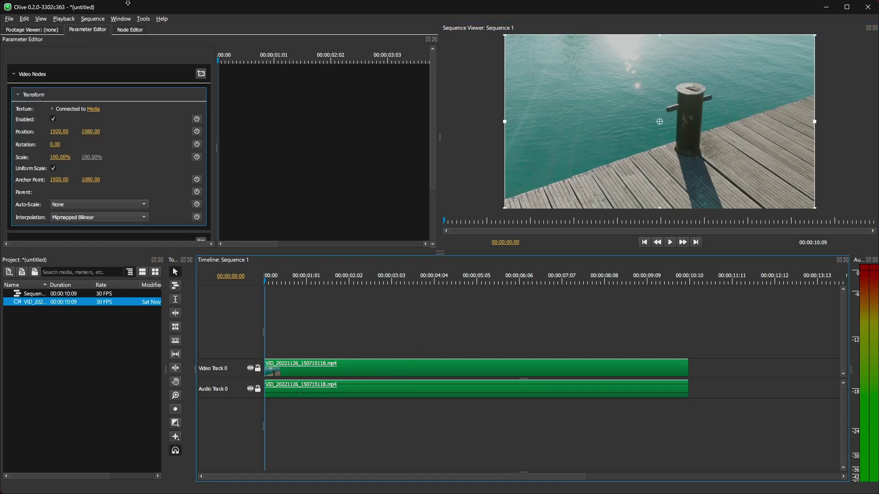
pyautogui.click(129, 30)
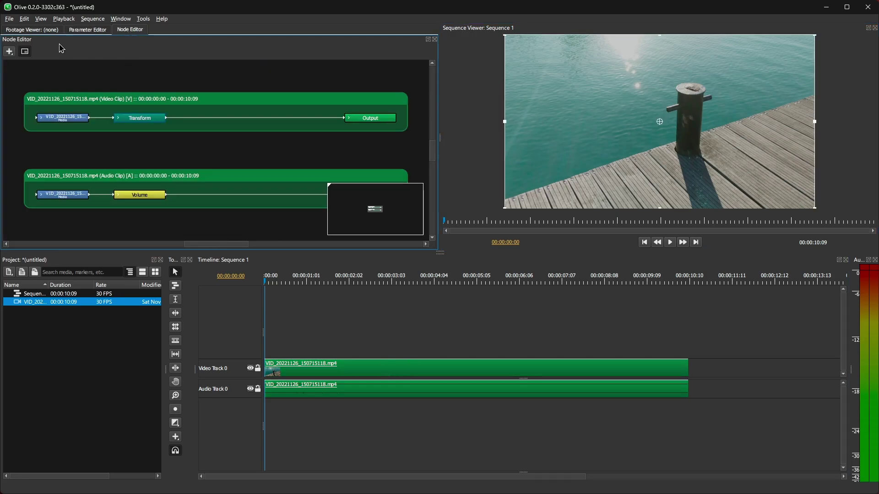
pyautogui.click(8, 53)
pyautogui.moveTo(34, 59)
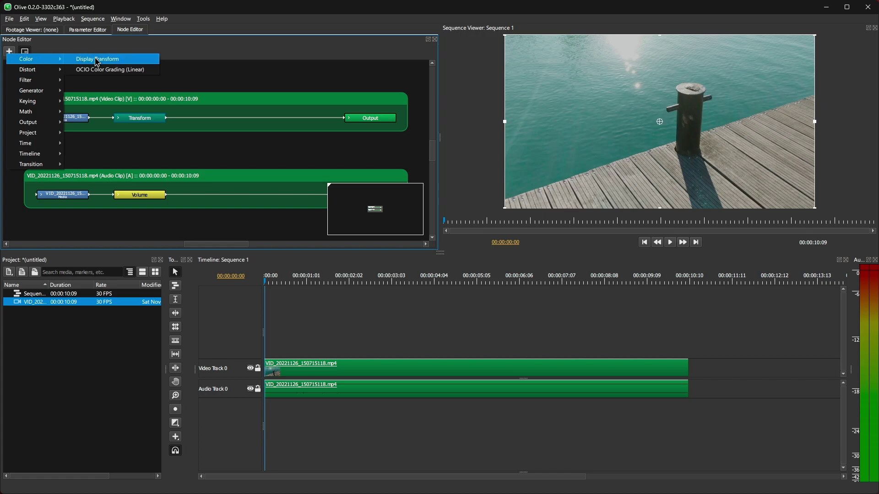
pyautogui.click(115, 76)
pyautogui.click(241, 121)
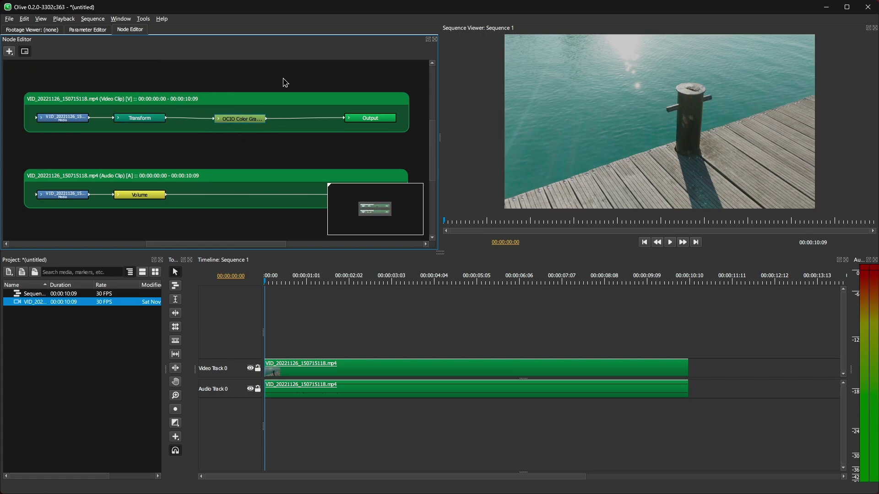
# - Set the OCIO grading Contrast to 1.30, Saturation to 120% and Exposure to -0.04
pyautogui.click(87, 29)
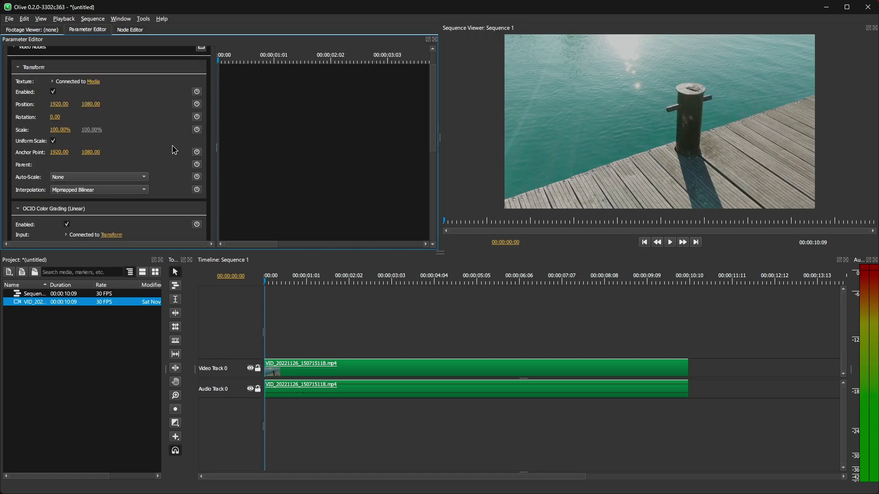
pyautogui.scroll(-5, 174, 149)
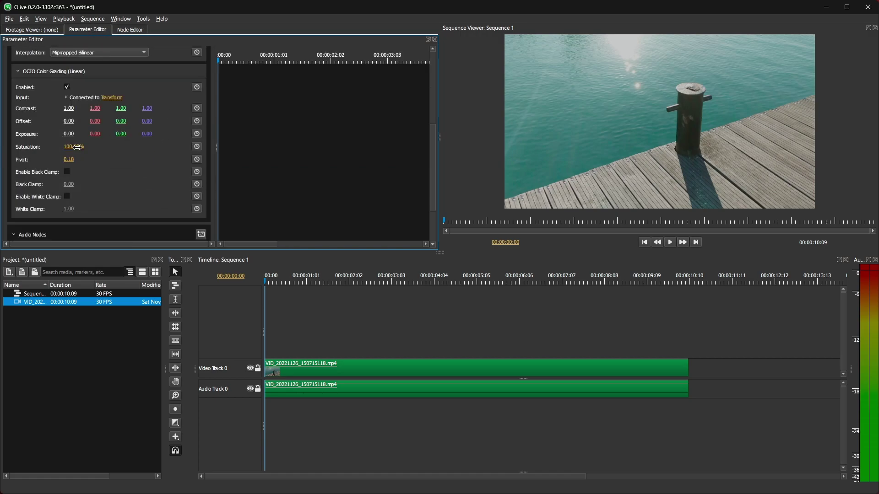
pyautogui.moveTo(69, 134); pyautogui.dragTo(153, 138)
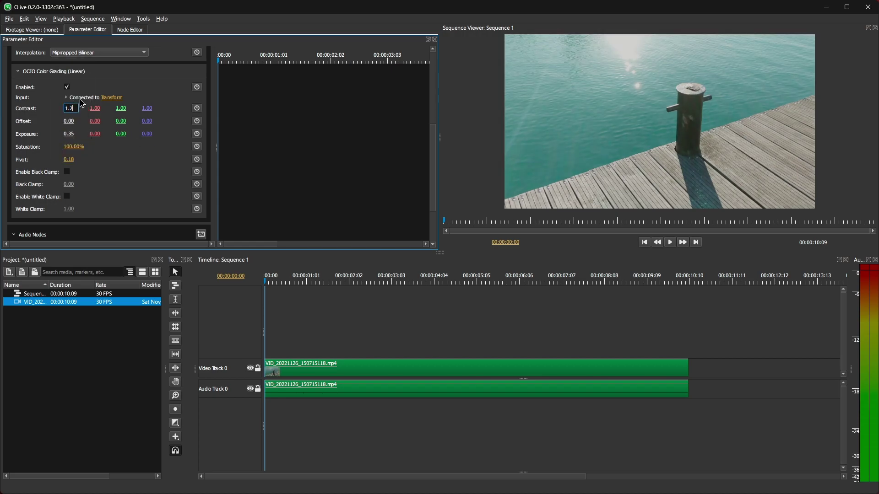
pyautogui.moveTo(73, 146); pyautogui.dragTo(129, 130)
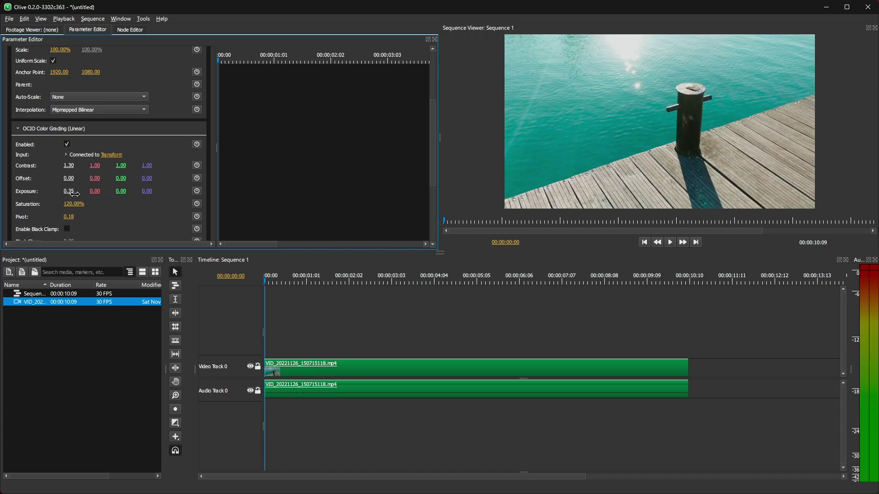
pyautogui.moveTo(71, 191); pyautogui.dragTo(57, 192)
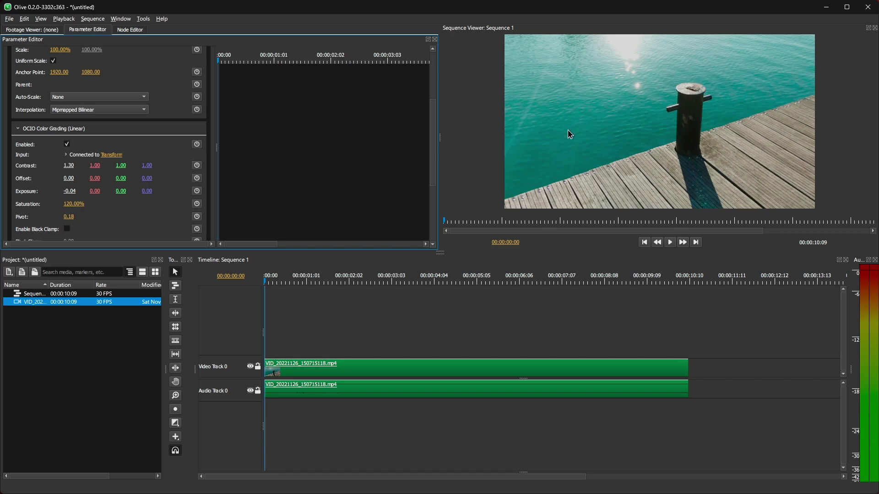
pyautogui.scroll(-1, 97, 158)
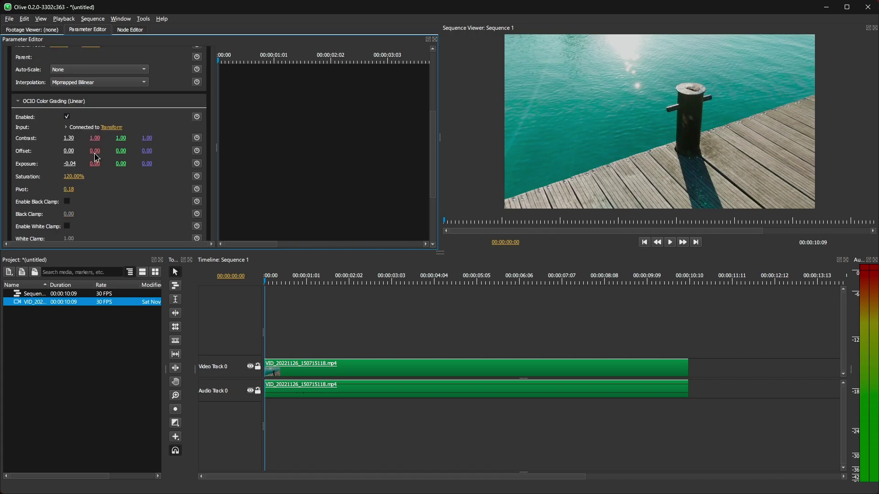
# - Drag the OCIO grading Exposure up to 8.27
pyautogui.moveTo(69, 164); pyautogui.dragTo(472, 64)
# - Switch the viewer's display view to Display Native
pyautogui.rightClick(573, 80)
pyautogui.moveTo(618, 96)
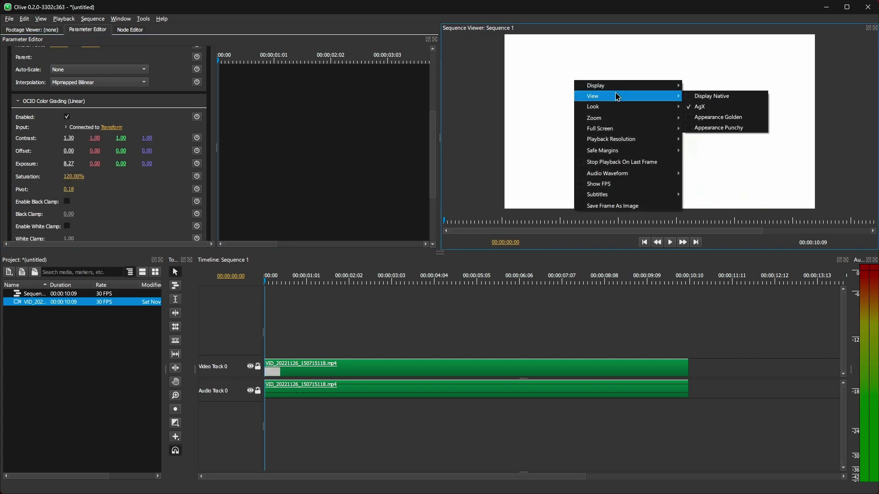
pyautogui.click(693, 97)
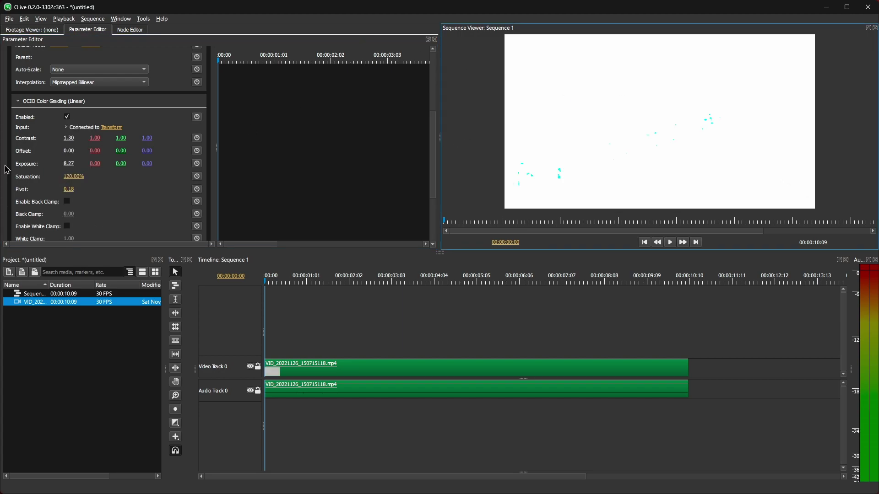
# - Replace the OCIO grading node with a new one wired Transform→OCIO→Output
pyautogui.click(130, 29)
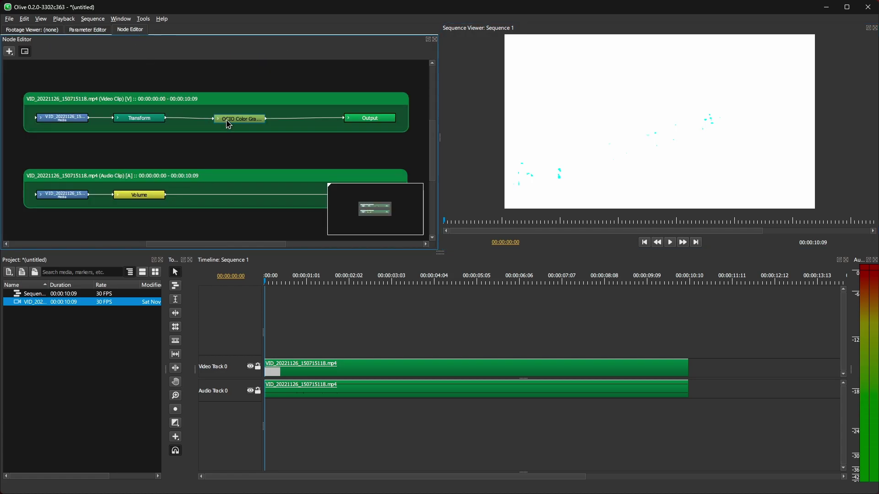
pyautogui.press('Delete')
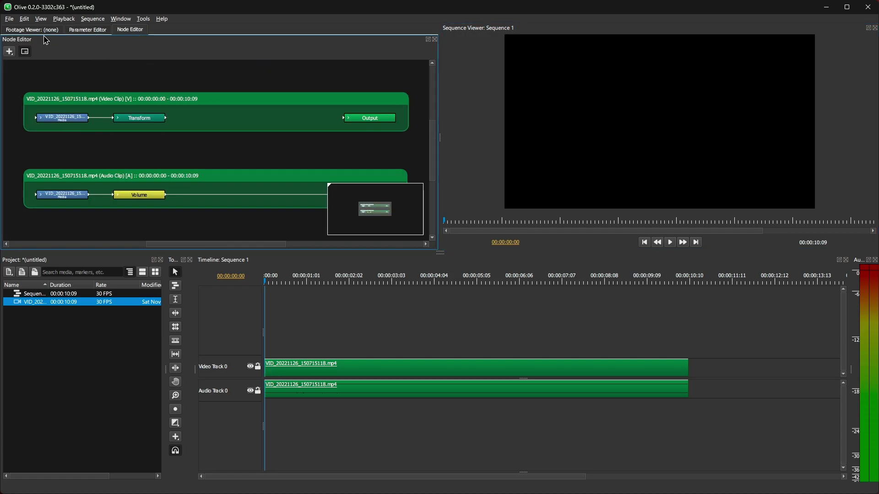
pyautogui.click(9, 52)
pyautogui.click(105, 65)
pyautogui.moveTo(166, 120); pyautogui.dragTo(366, 120)
# - Raise the new node's Exposure to 4.58
pyautogui.click(87, 30)
pyautogui.scroll(-4, 96, 174)
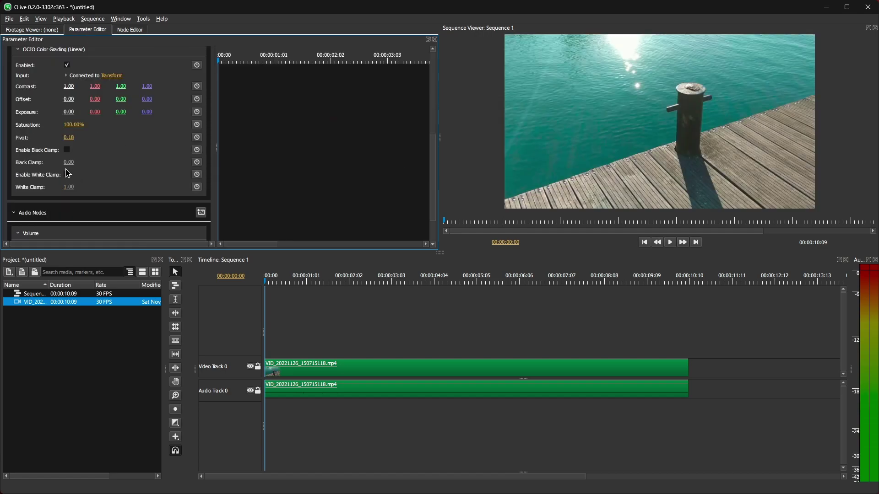
pyautogui.scroll(1, 64, 165)
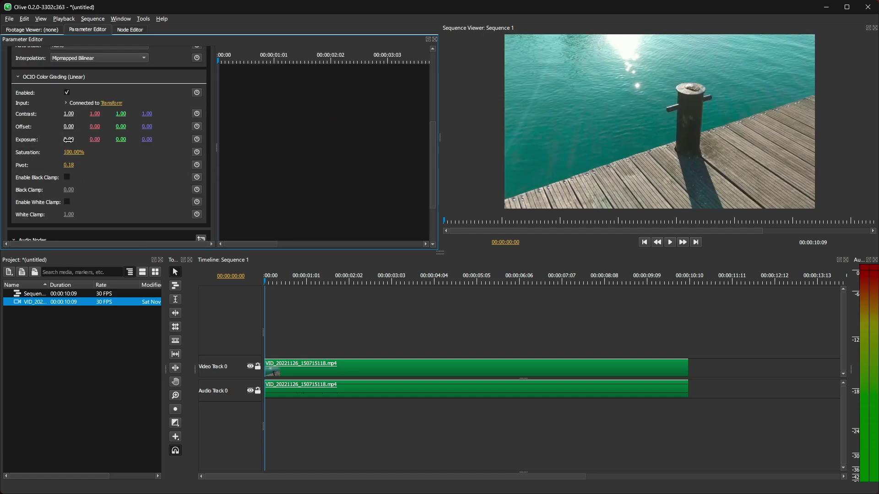
pyautogui.moveTo(68, 140); pyautogui.dragTo(296, 169)
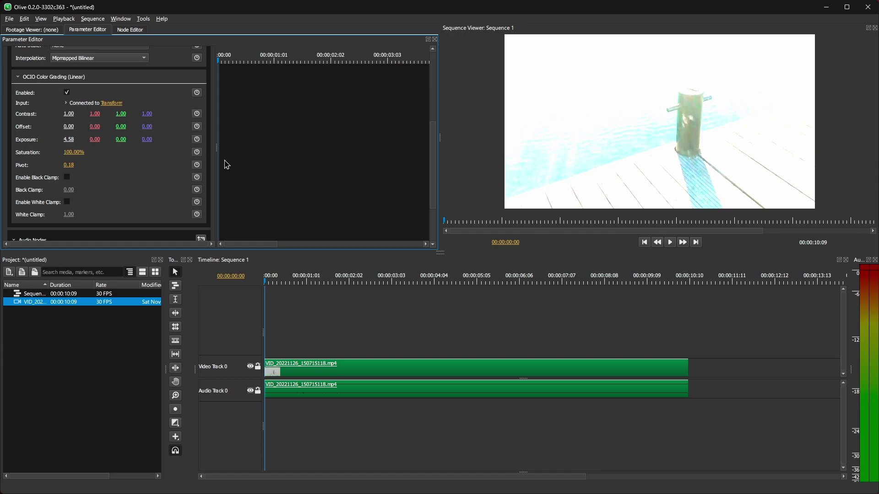